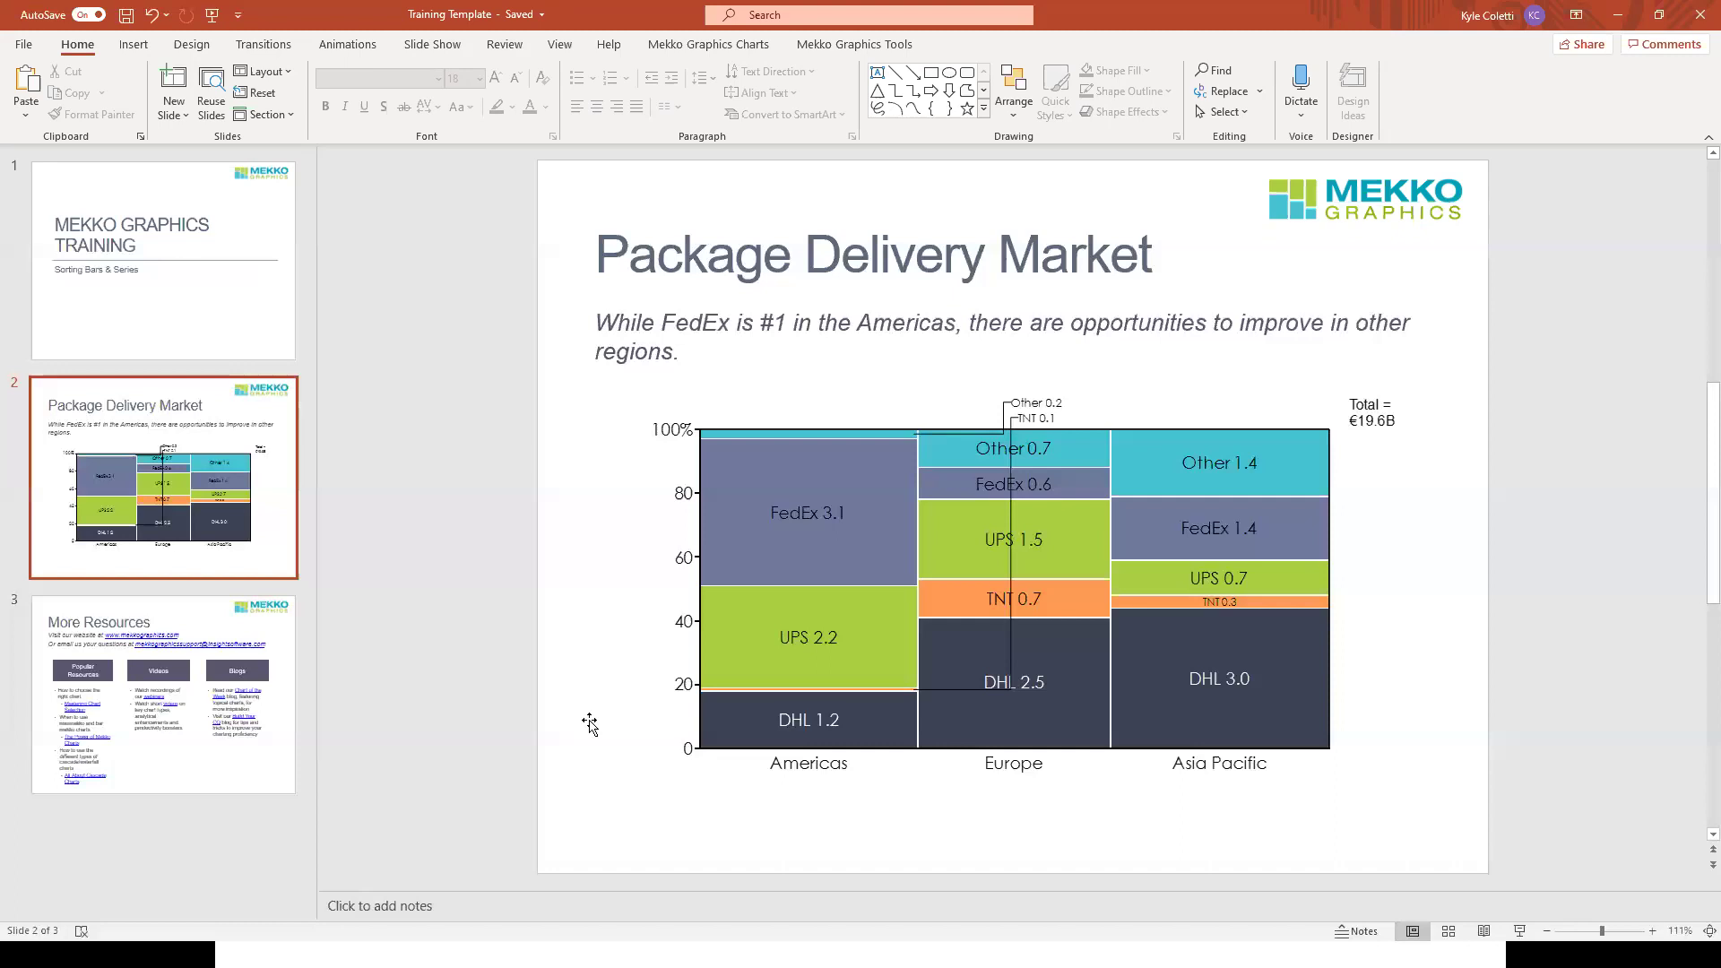
Step: Edit the Package Delivery Market chart and bring up the Sort tab of Format Bars and Series
left_click(658, 635)
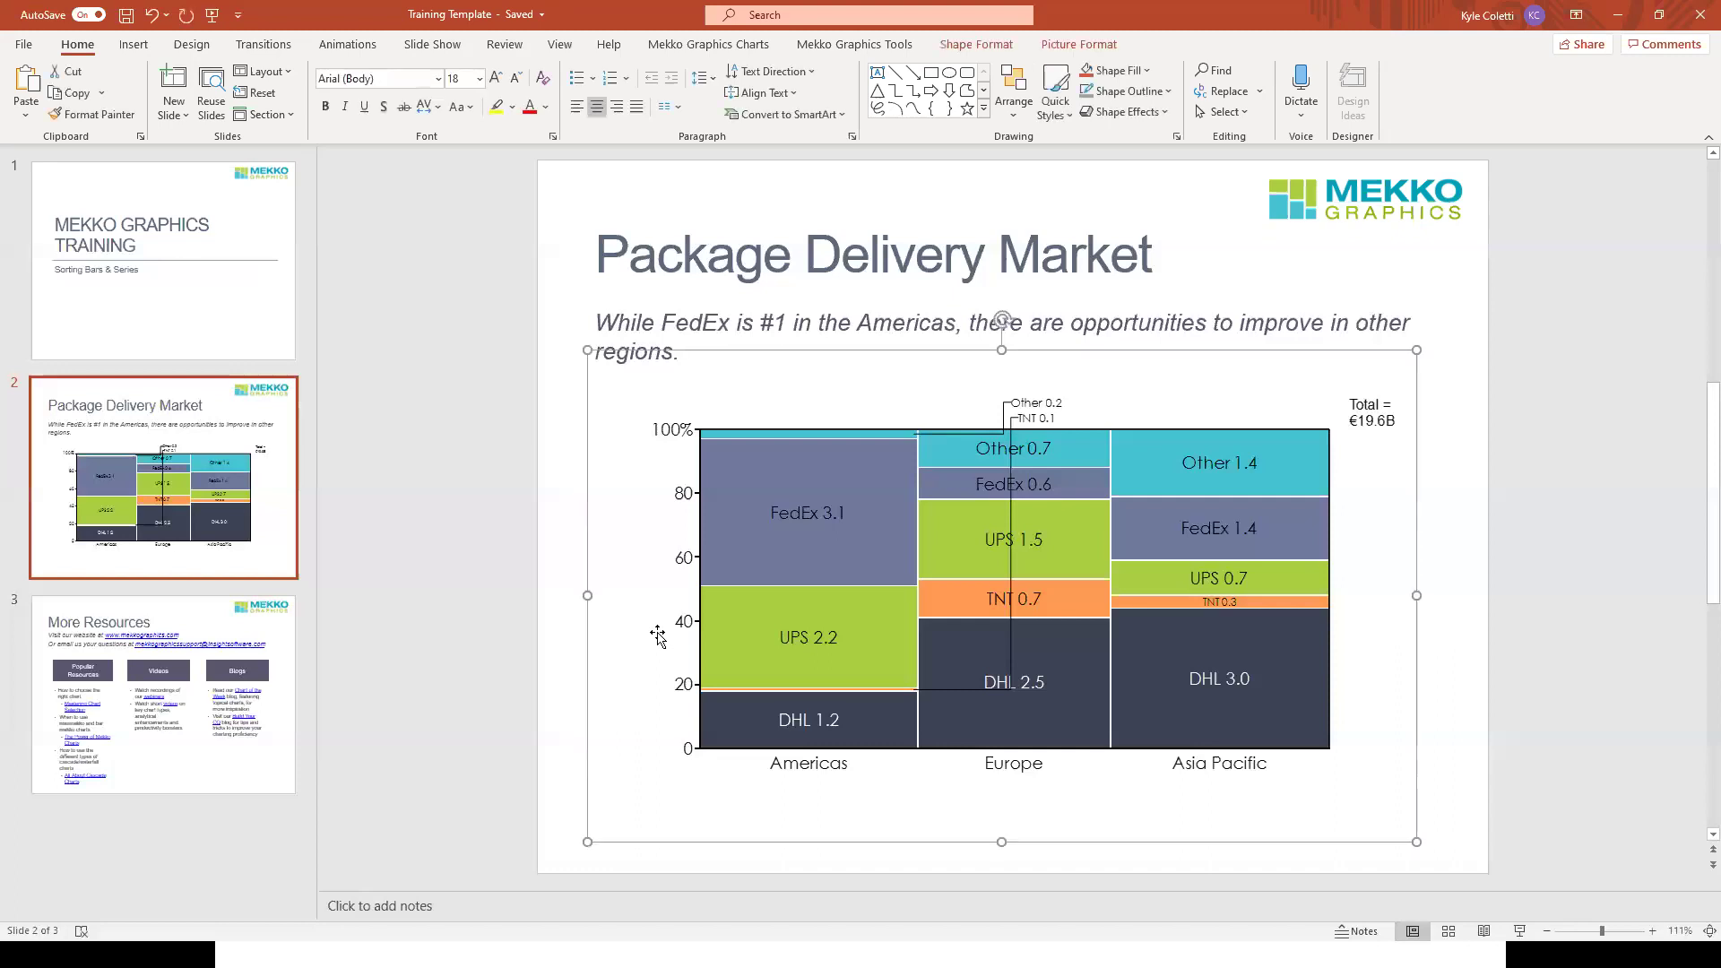
double_click(657, 635)
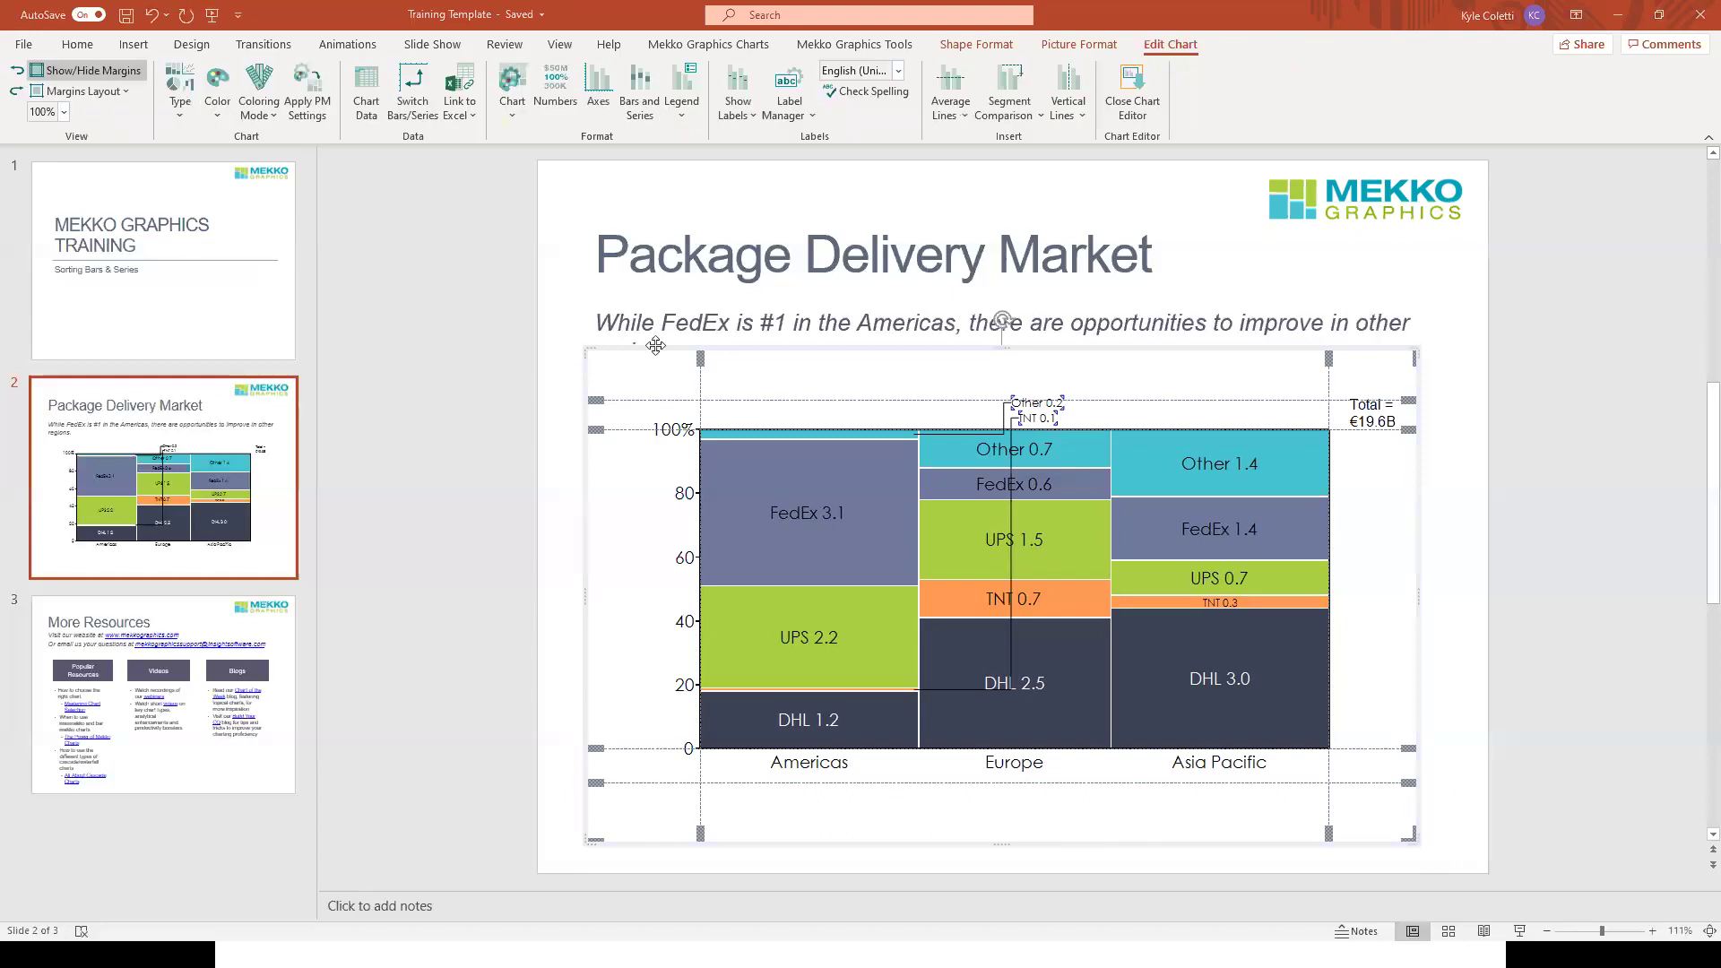
left_click(647, 117)
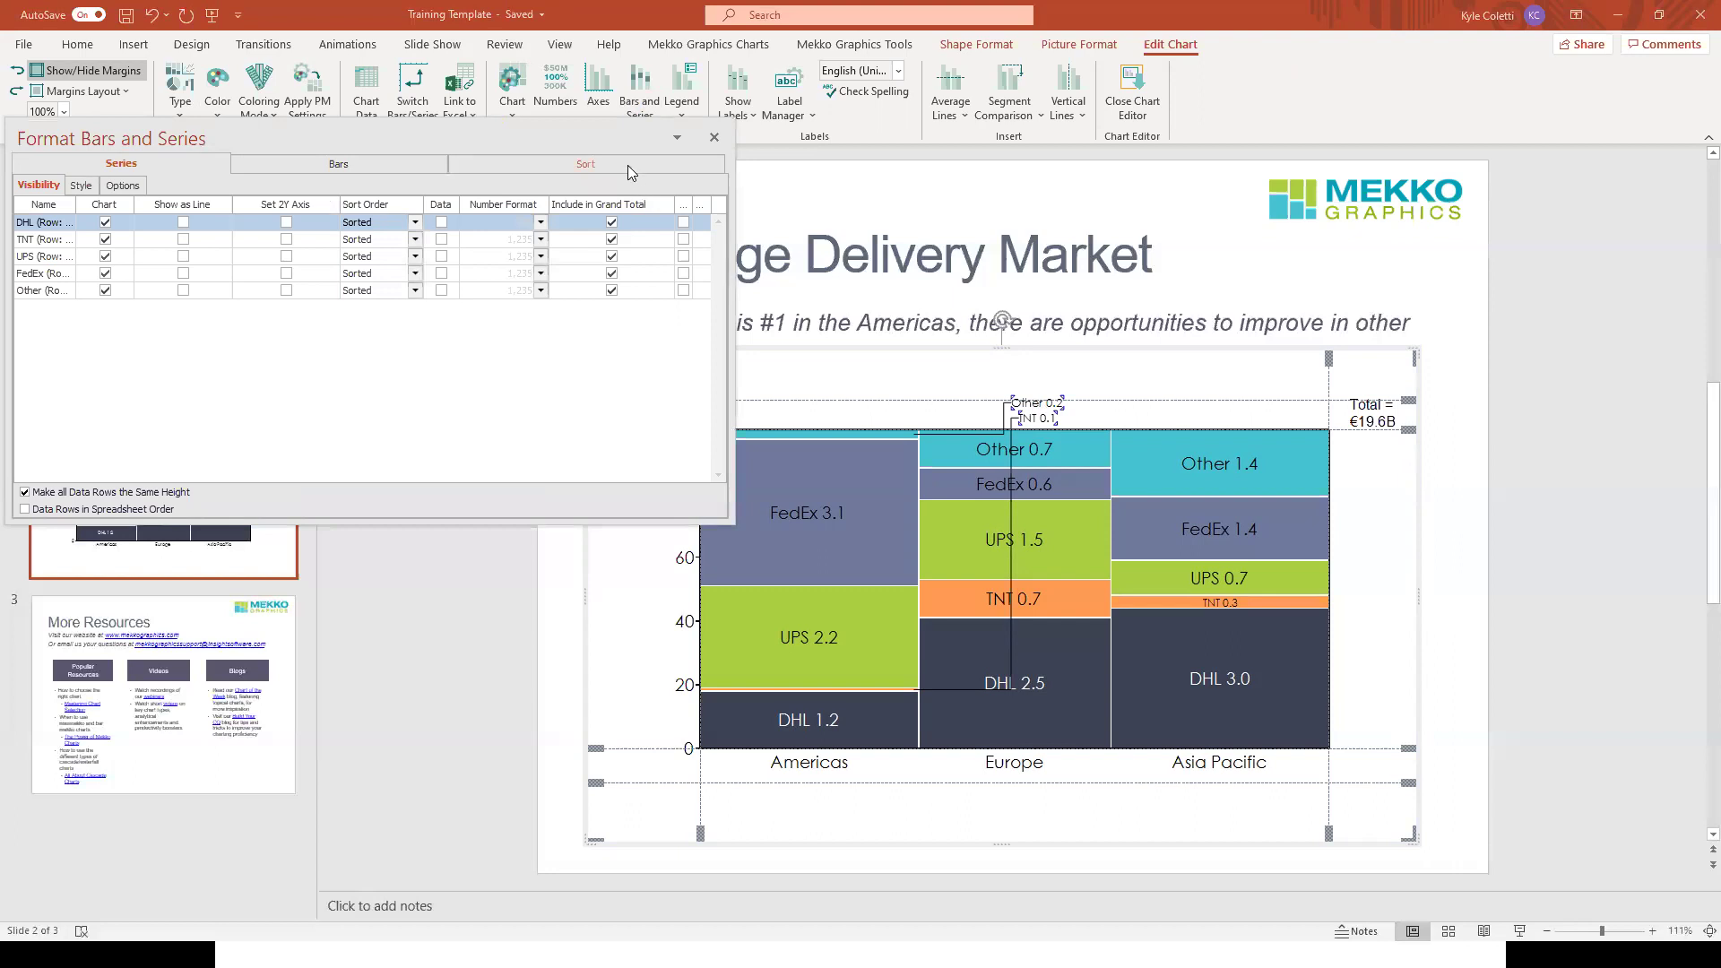
left_click(627, 165)
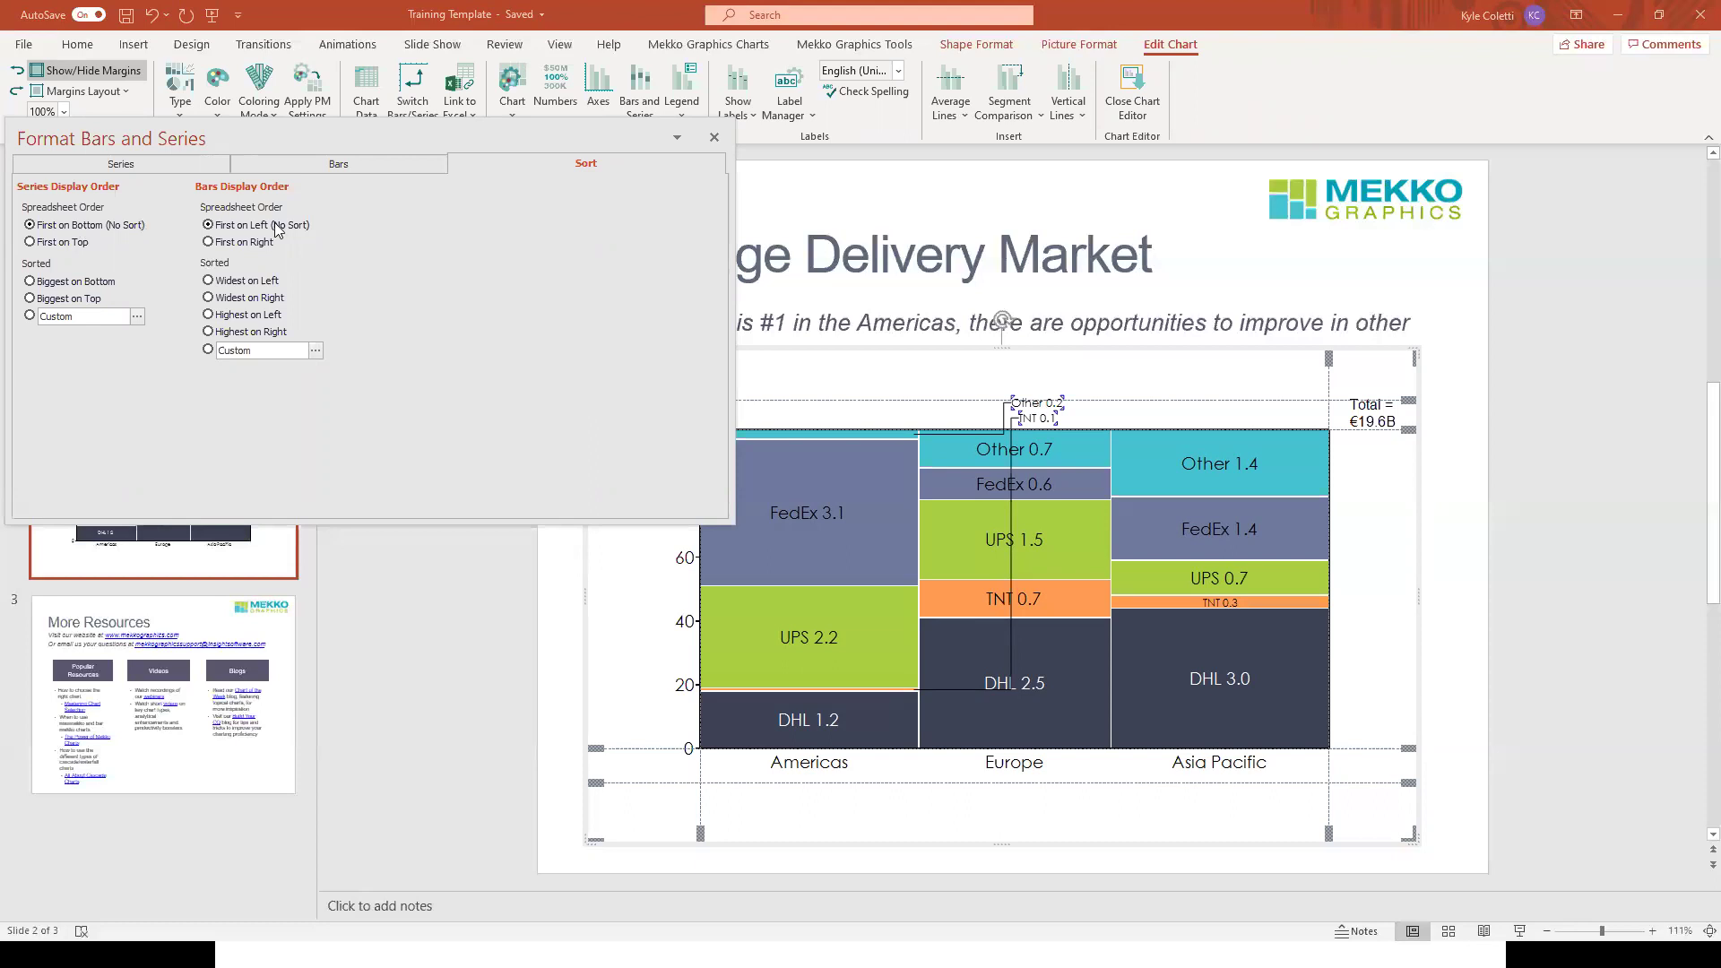
left_click(63, 242)
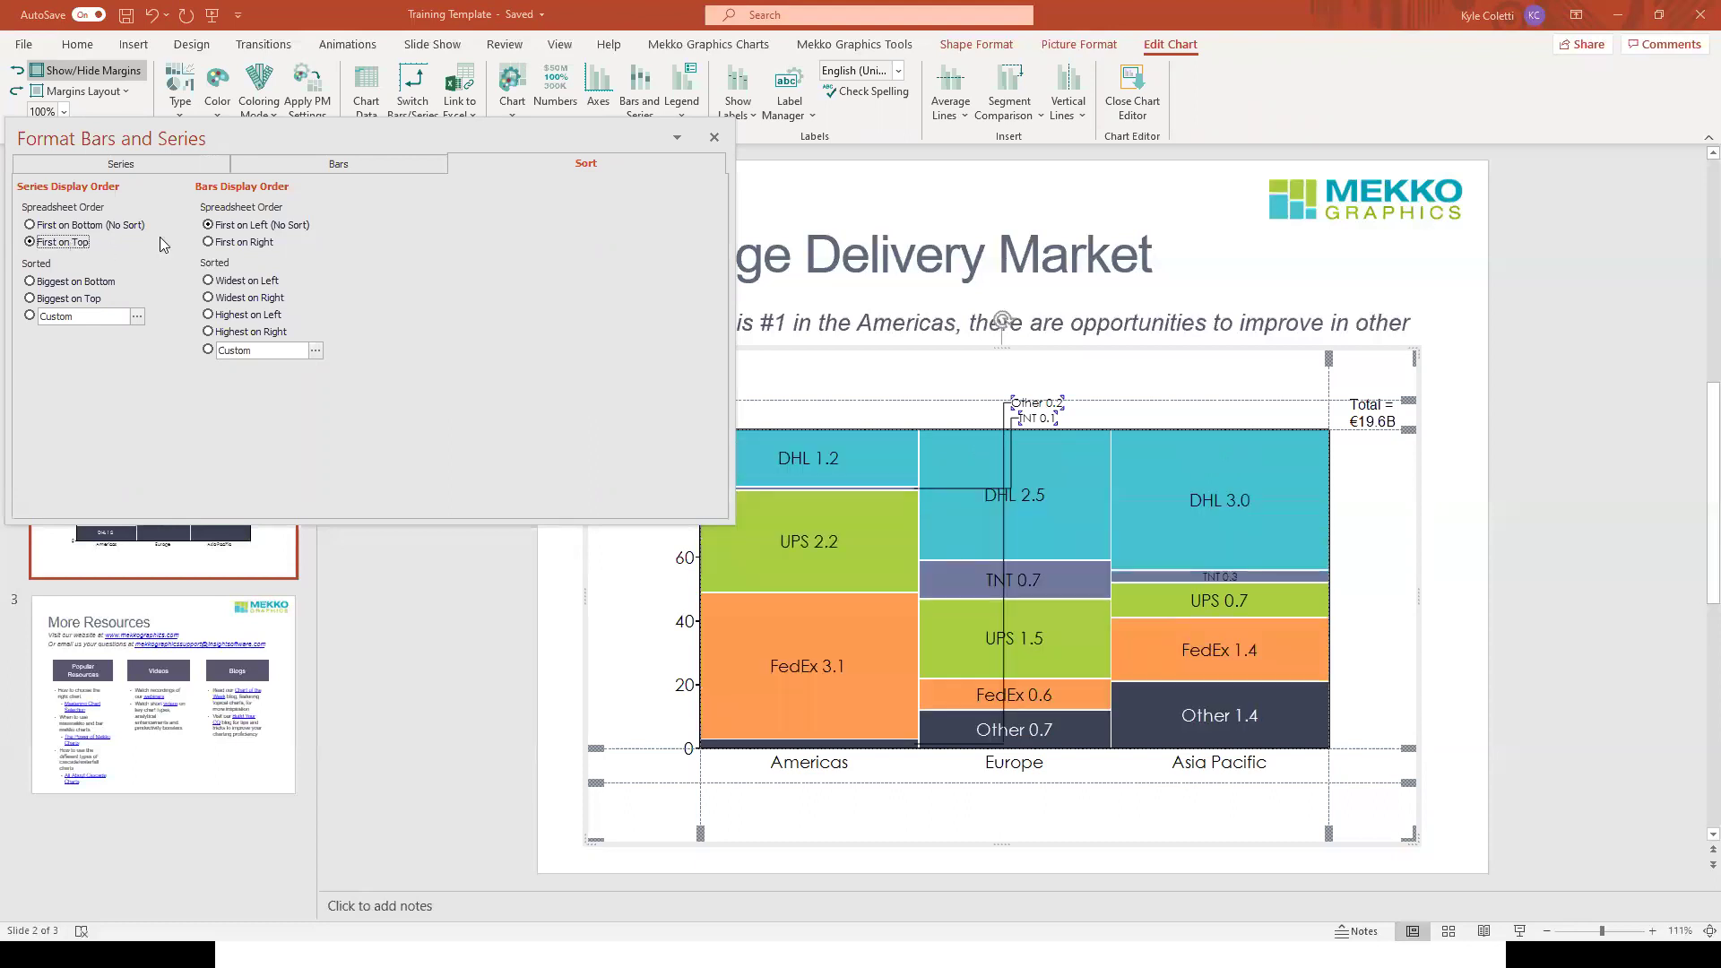
left_click(248, 244)
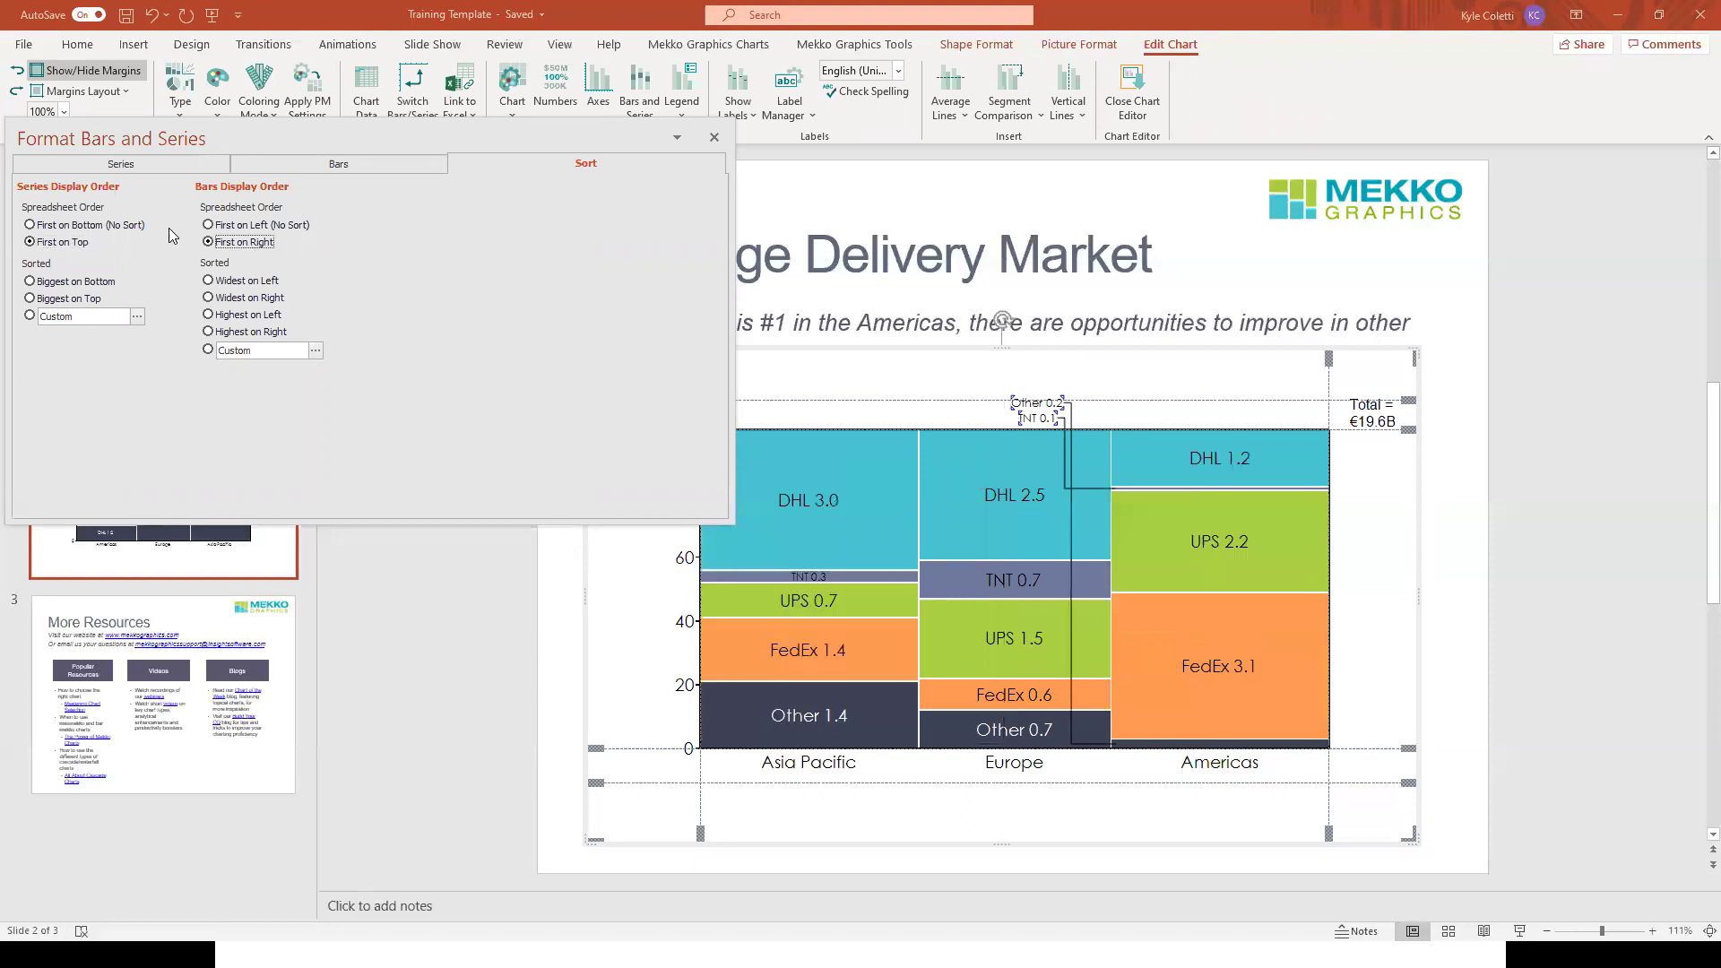
left_click(126, 225)
left_click(256, 227)
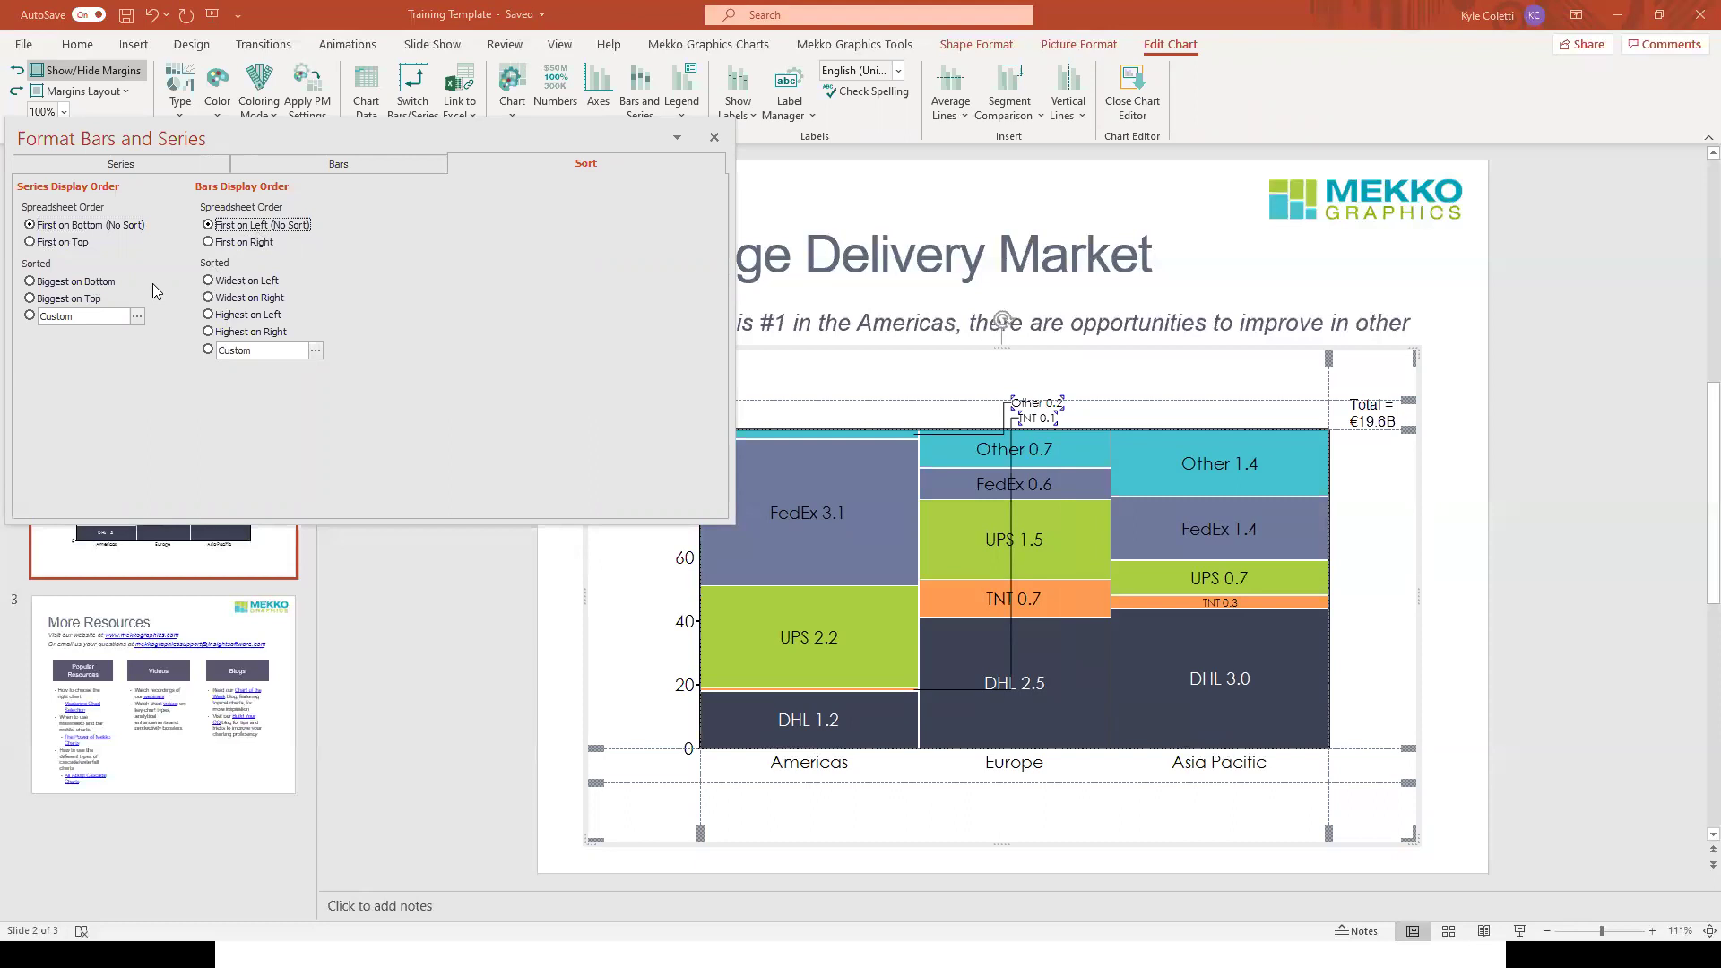
Step: Sort series Biggest on Bottom and bars Widest on Left
left_click(107, 285)
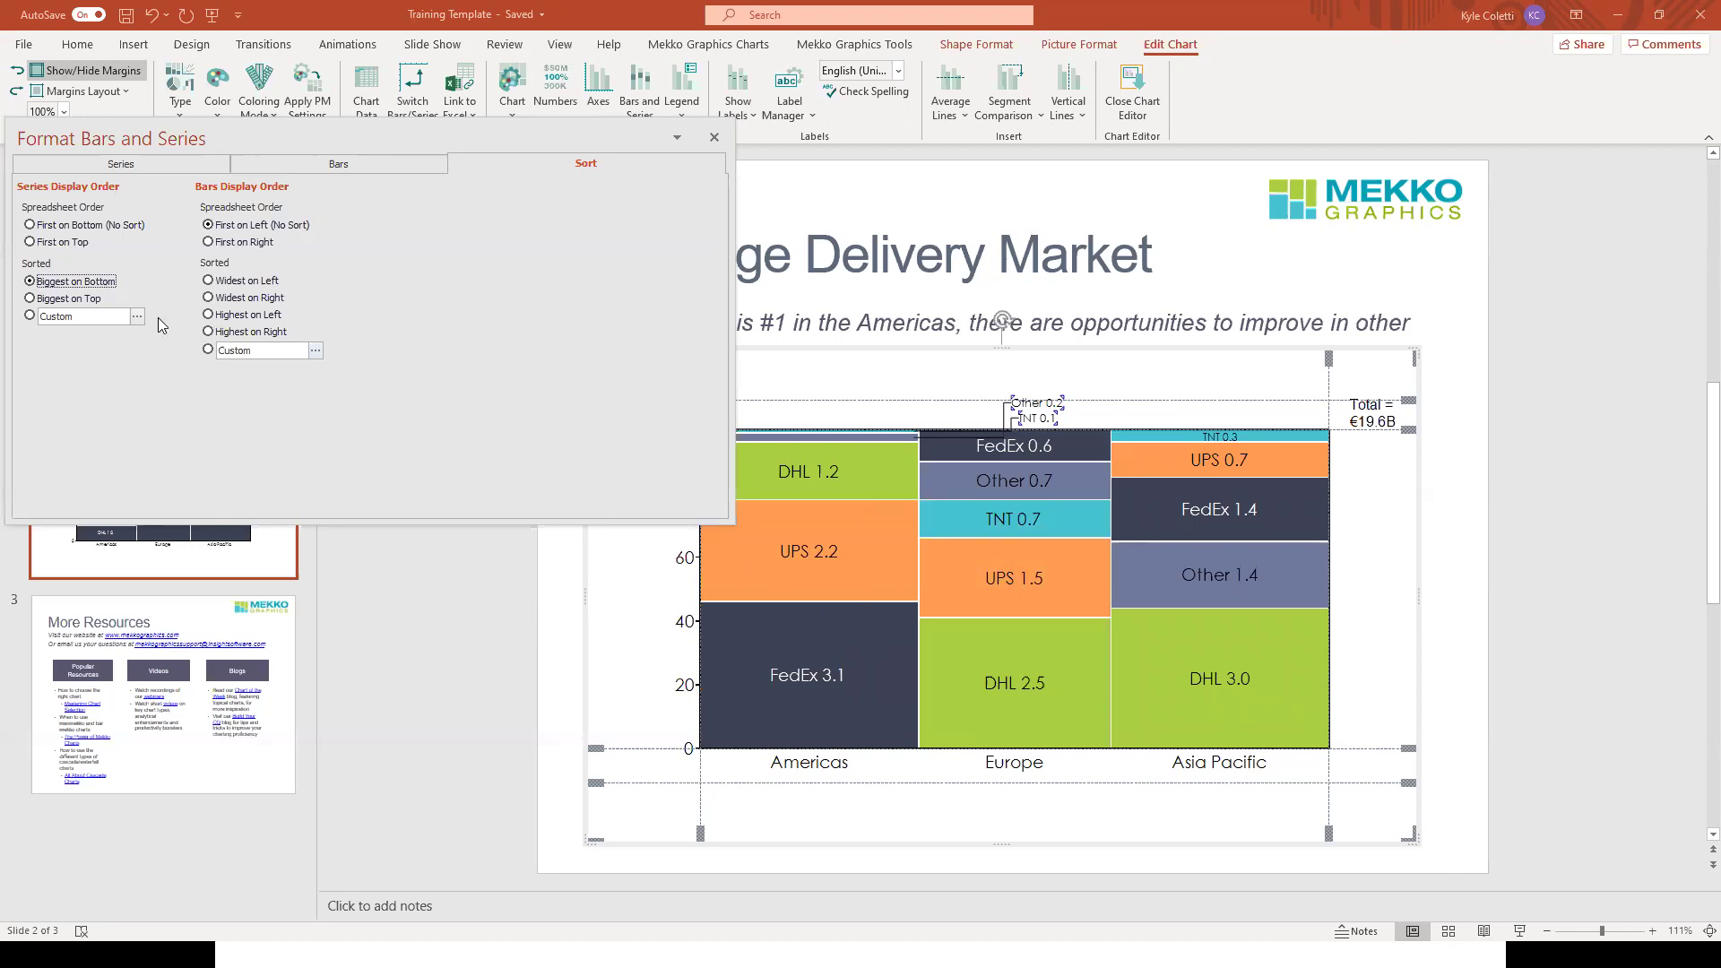
left_click(90, 305)
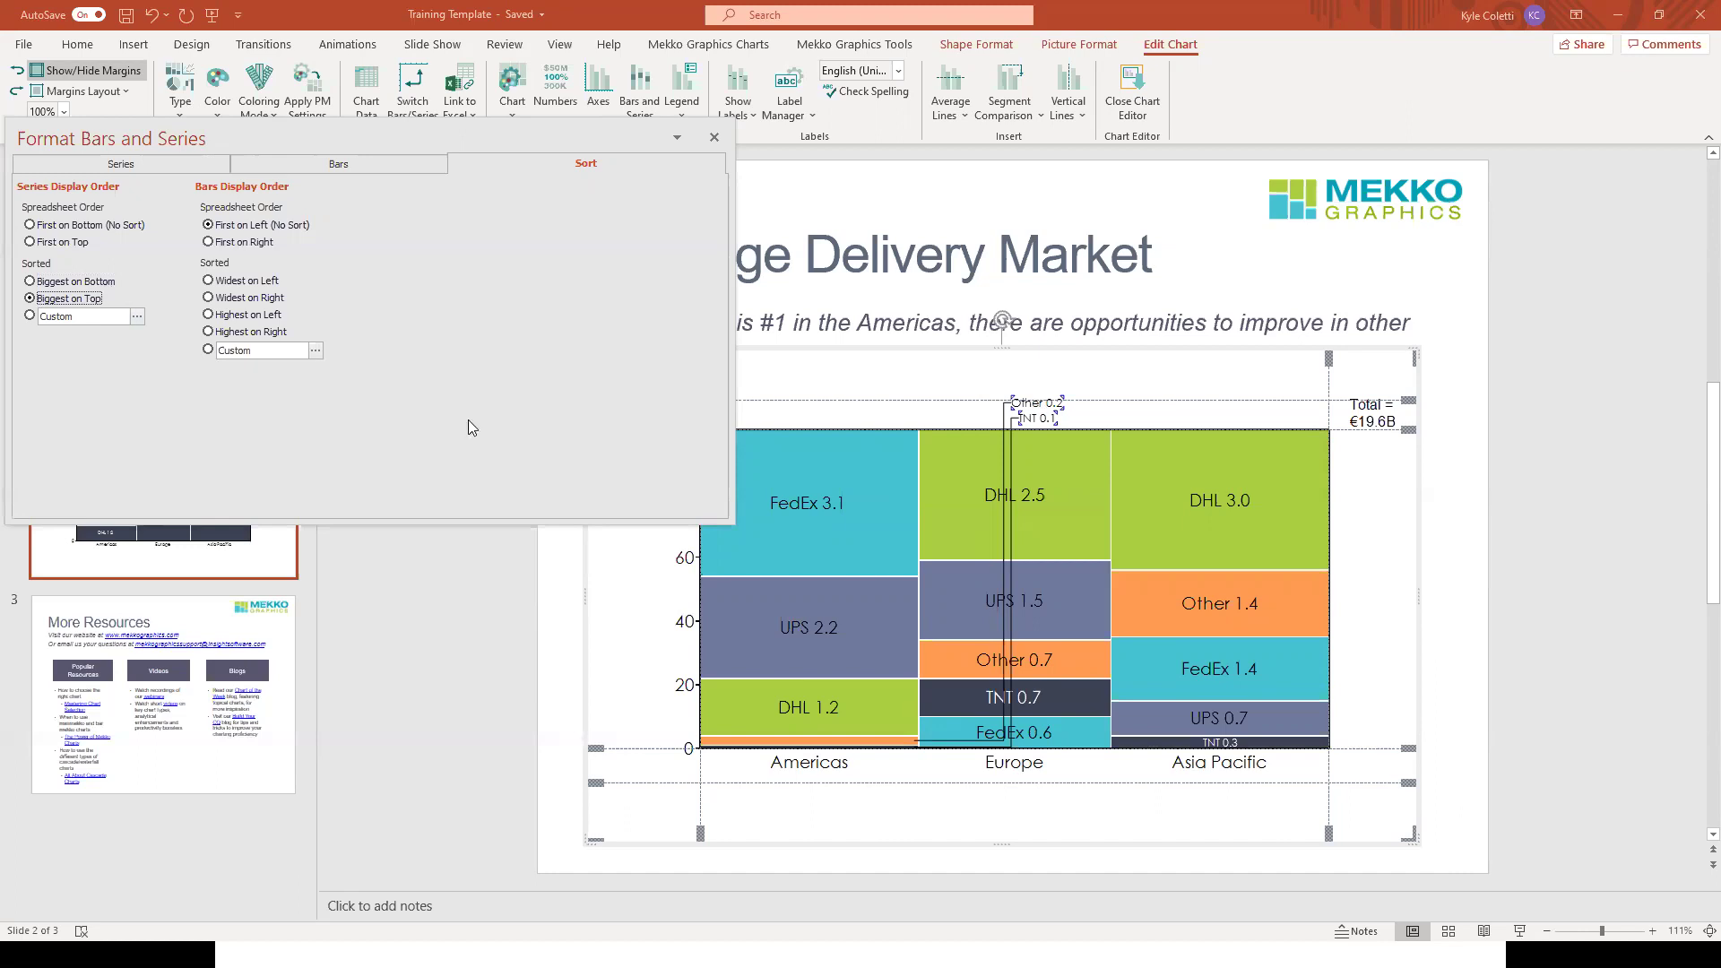
left_click(95, 282)
left_click(260, 299)
left_click(263, 283)
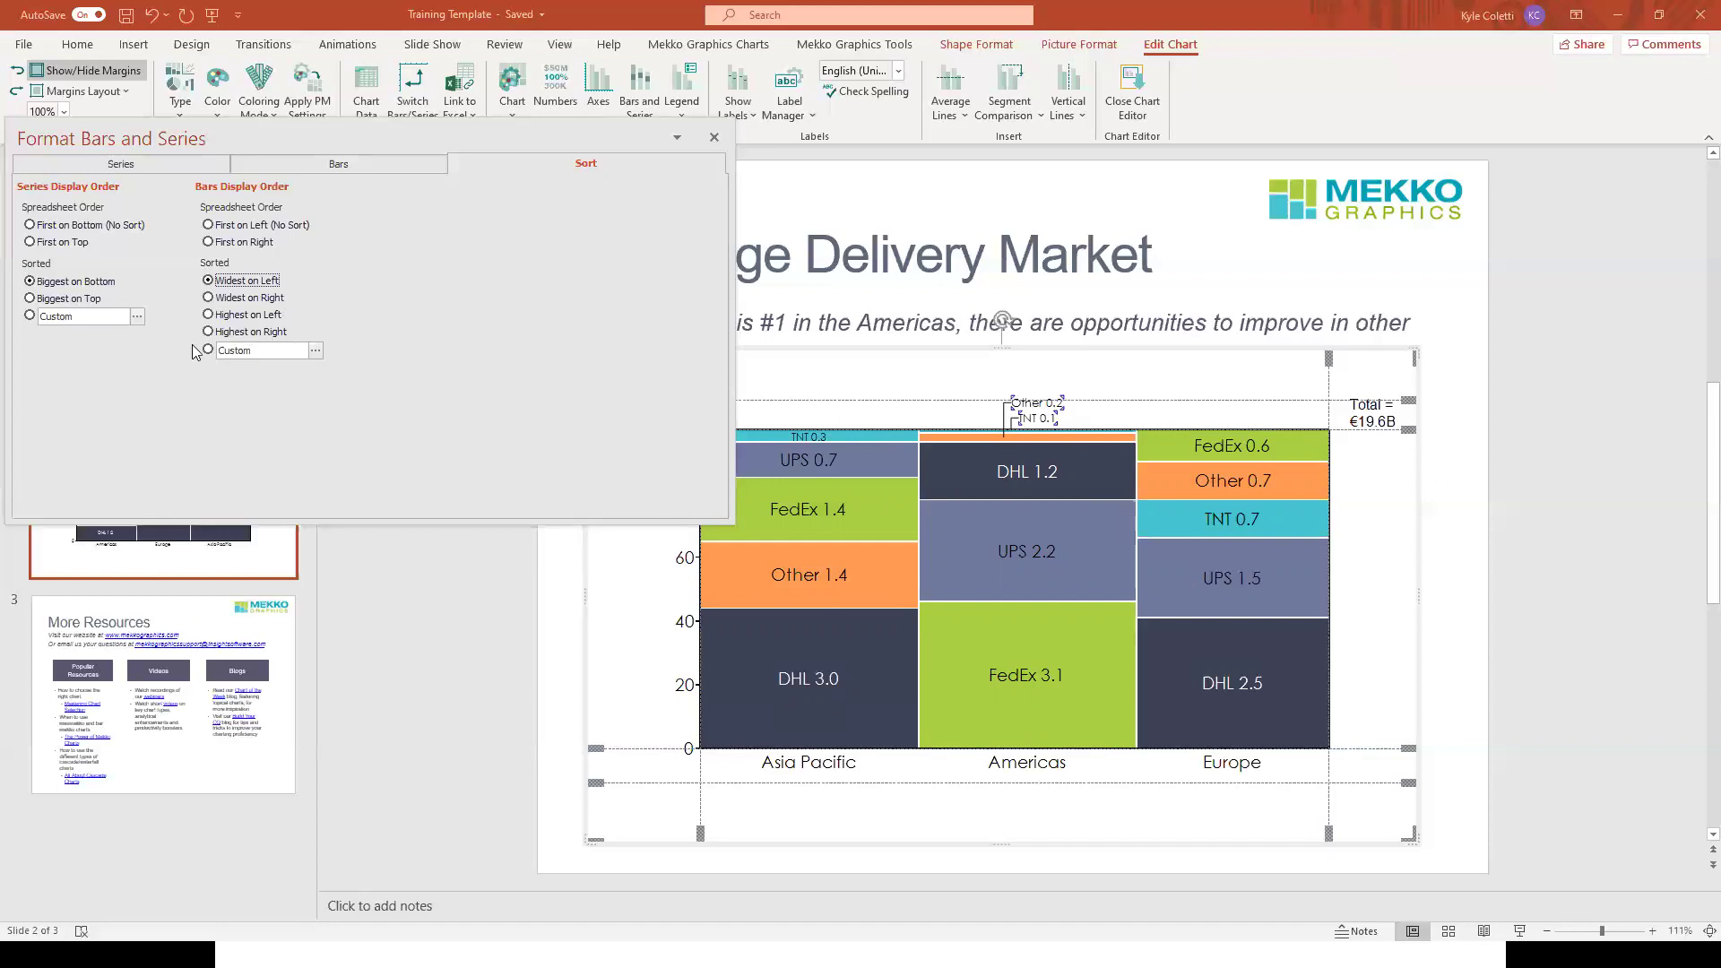
left_click(138, 317)
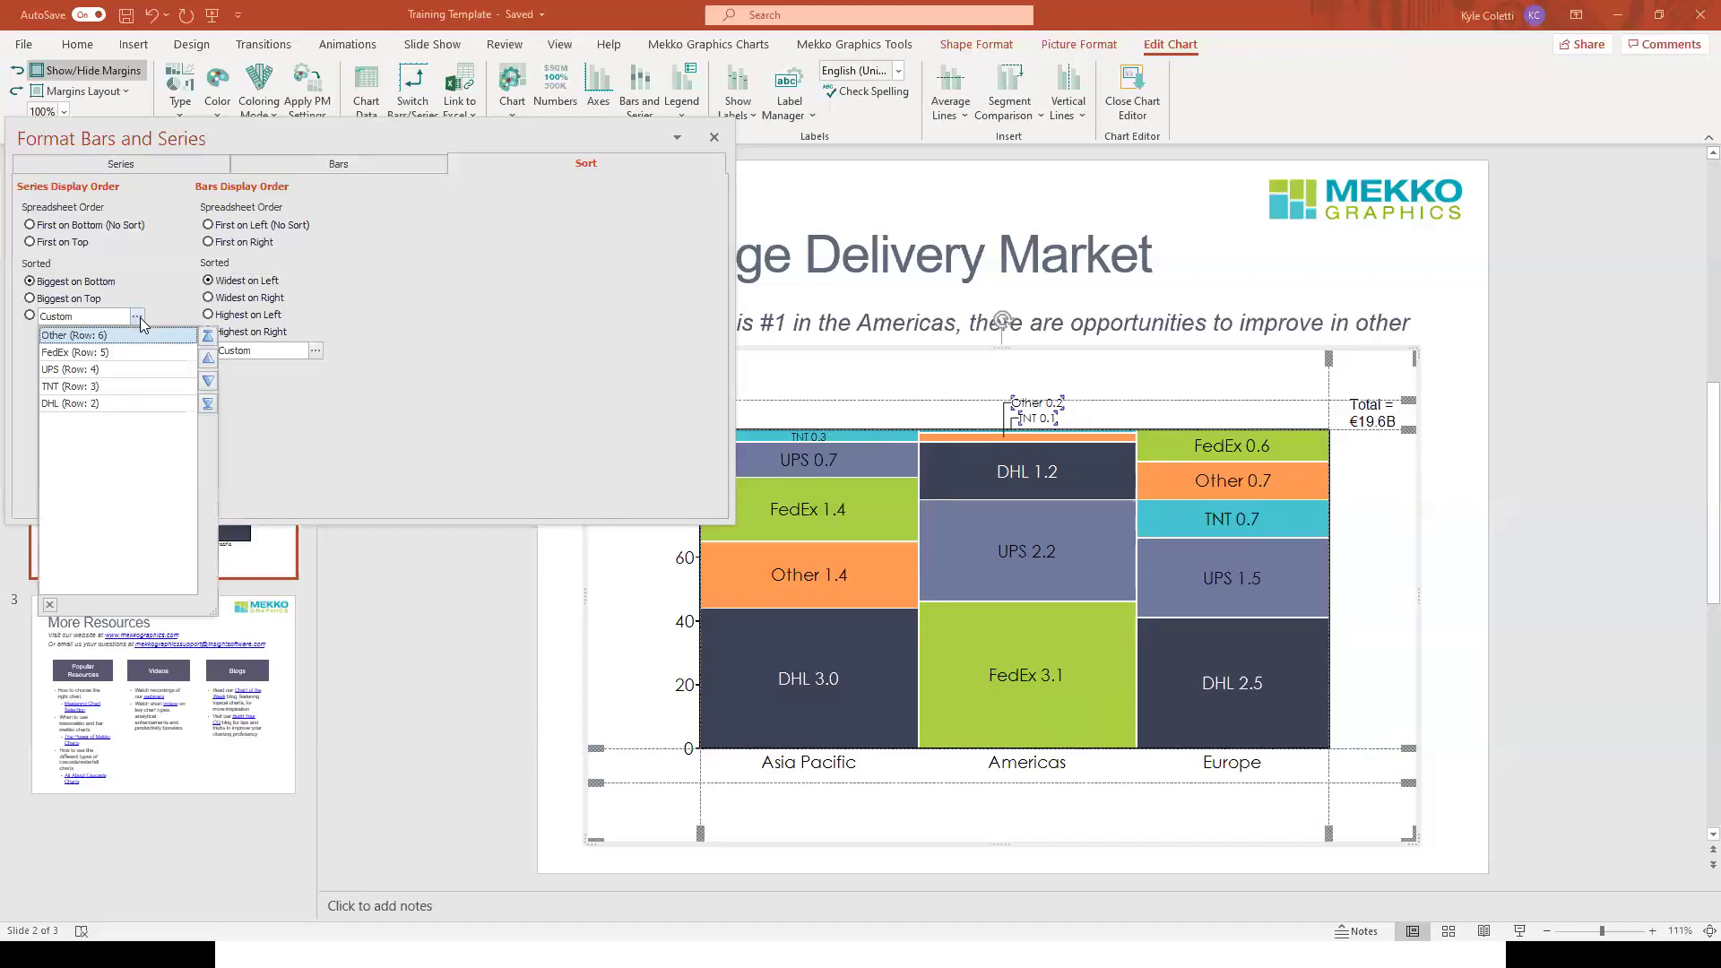
left_click(133, 370)
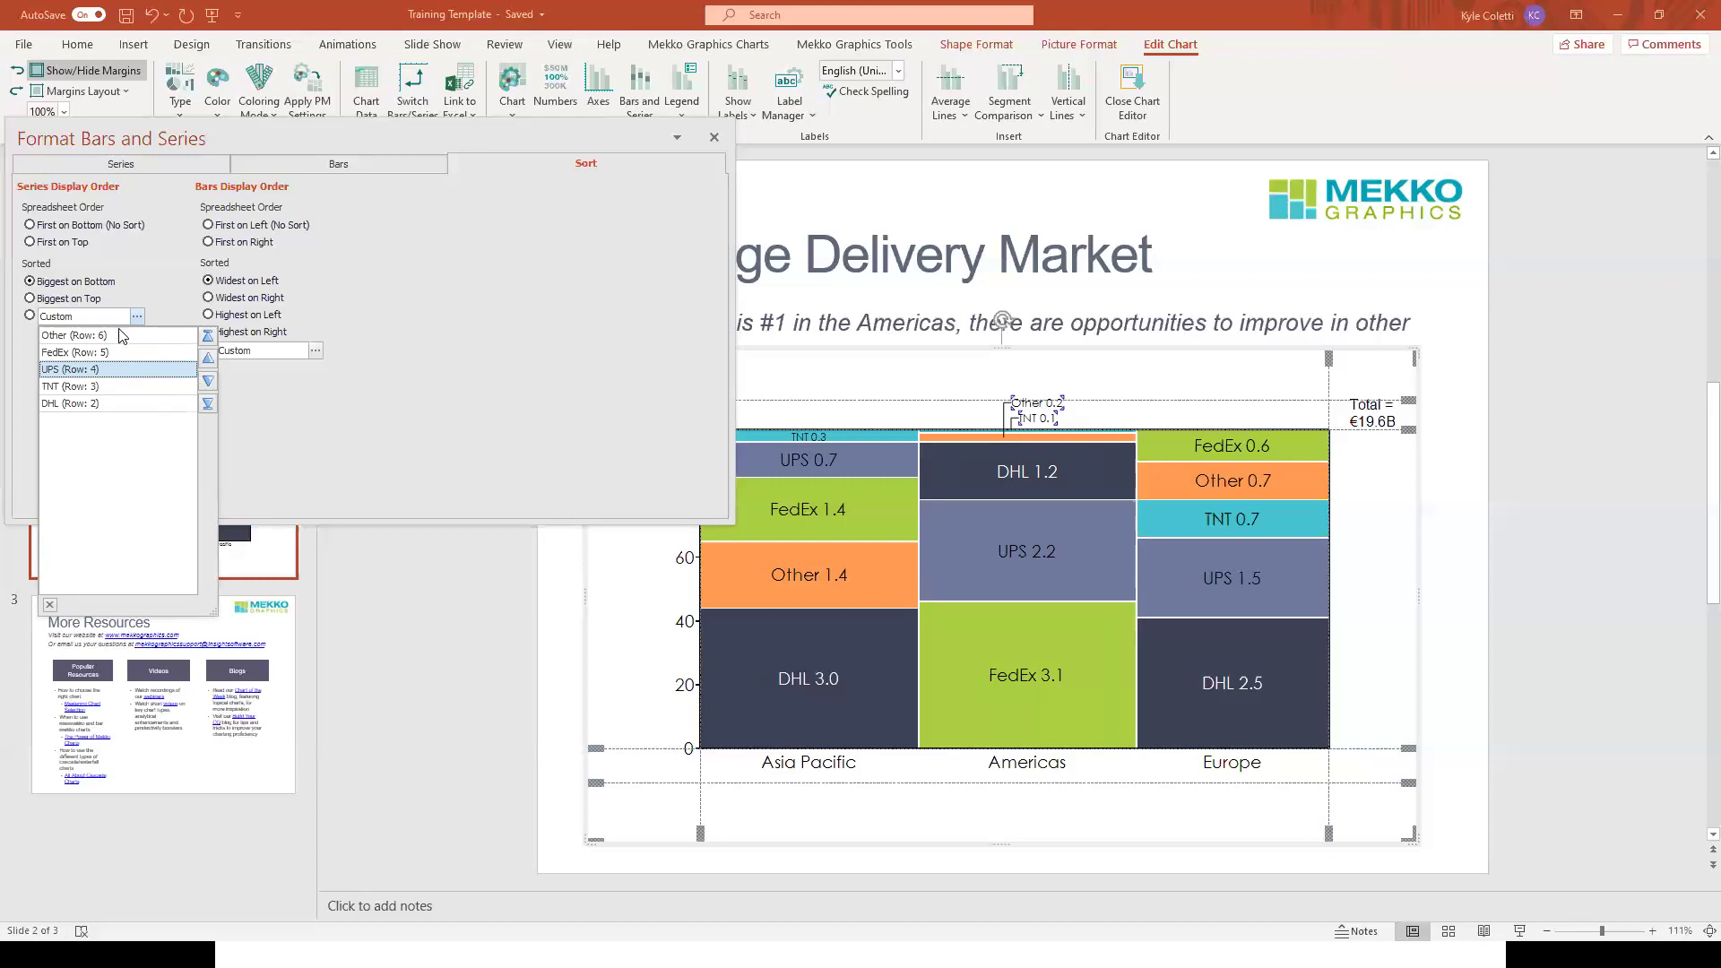
left_click(117, 384)
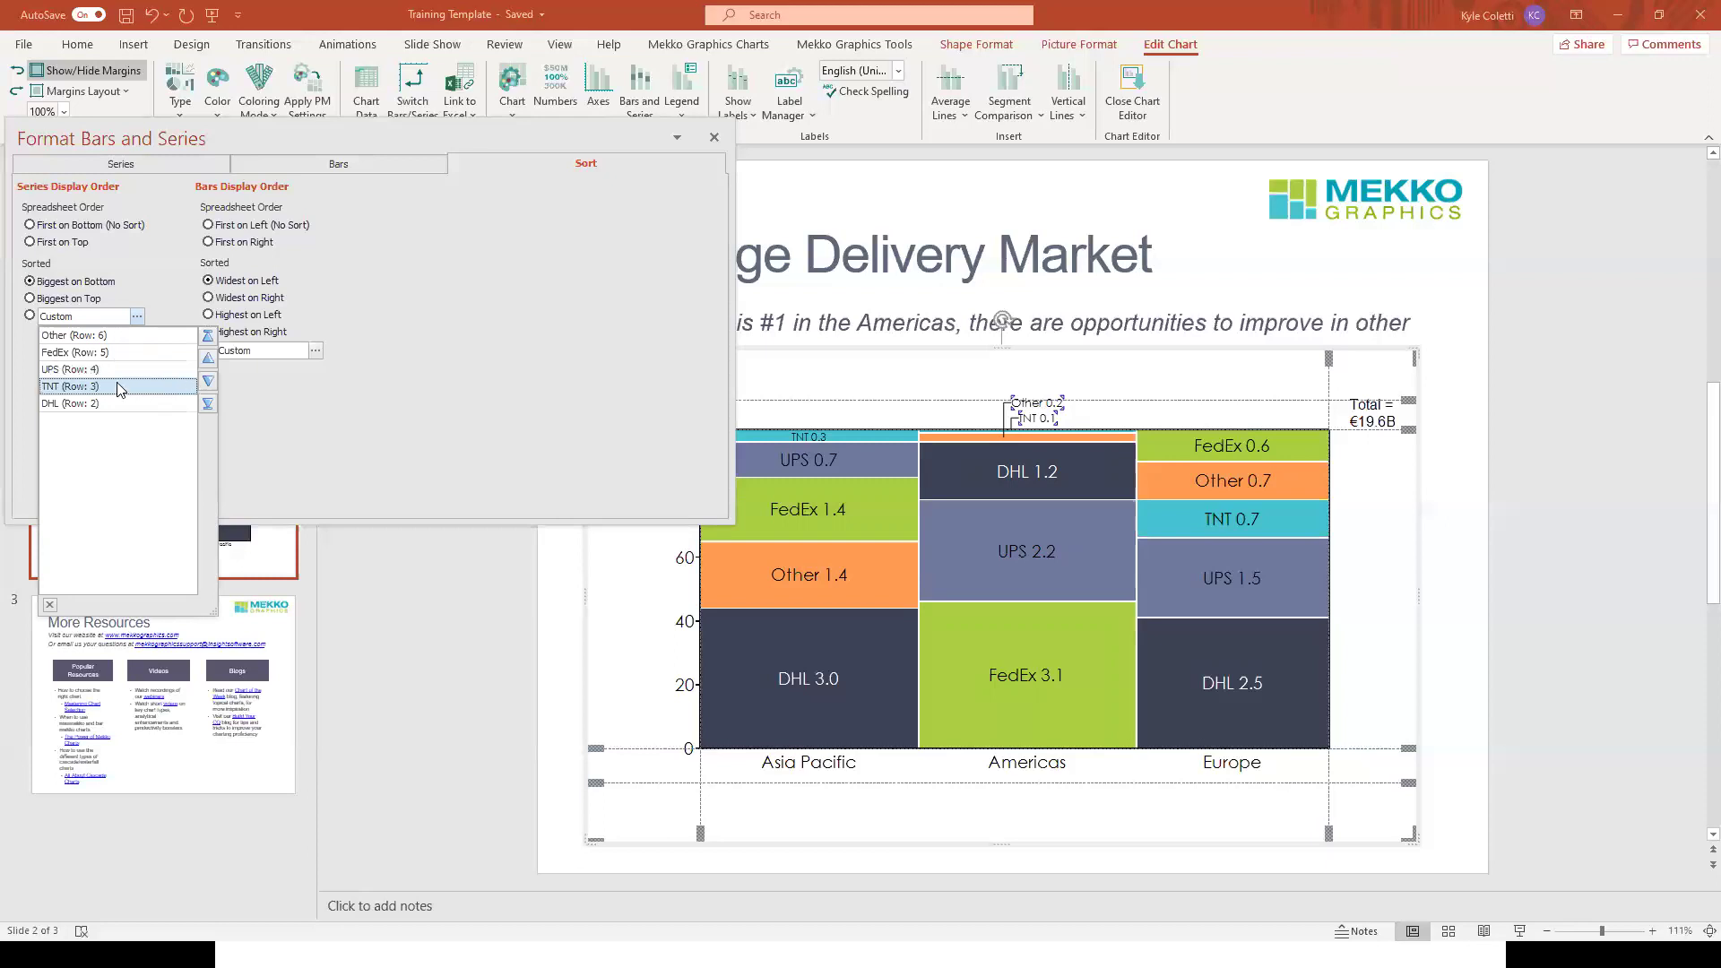
left_click(208, 362)
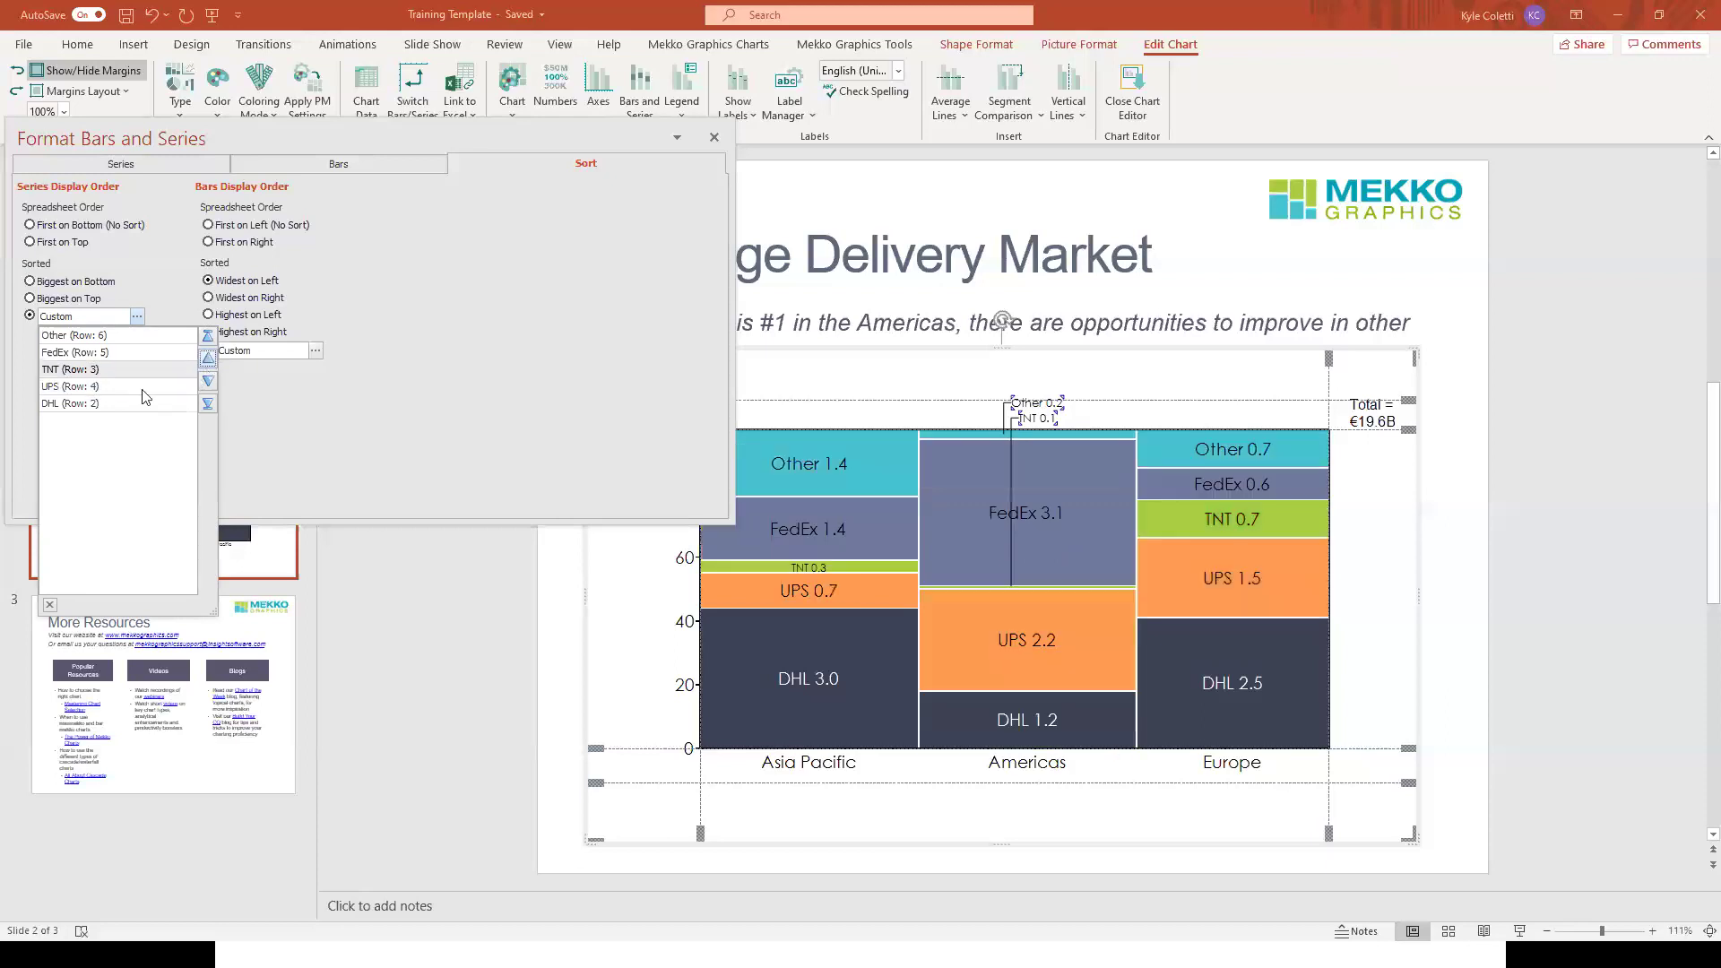
left_click(129, 402)
left_click(208, 336)
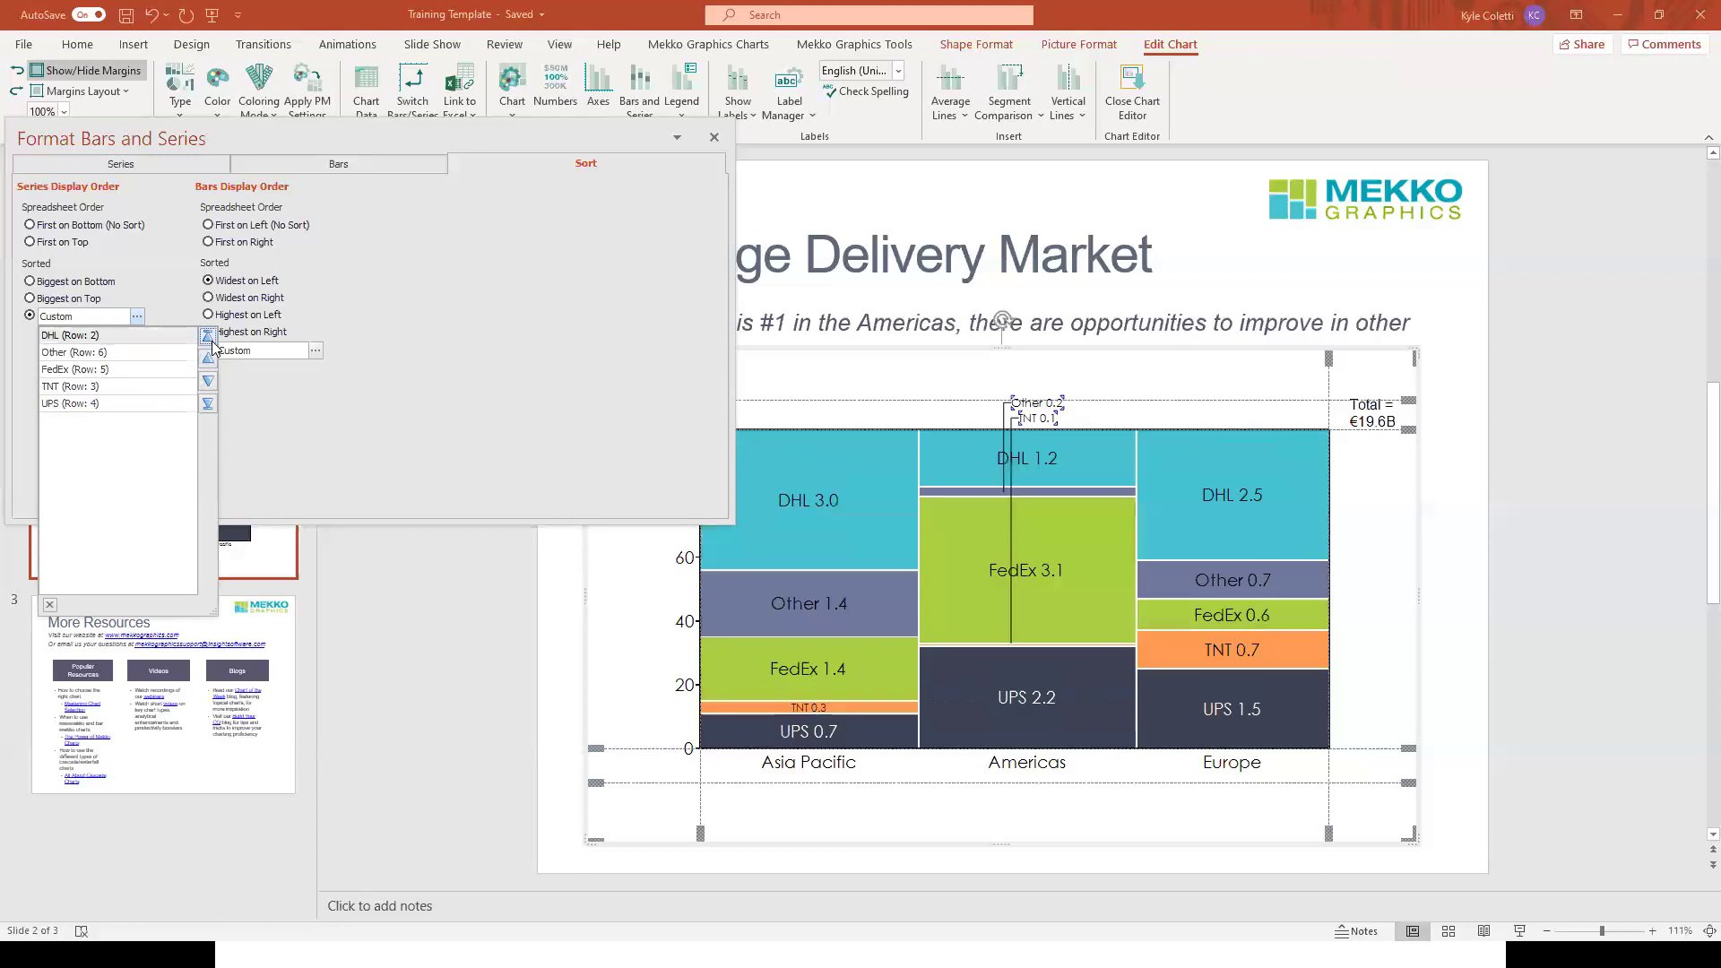
left_click(176, 323)
left_click(315, 350)
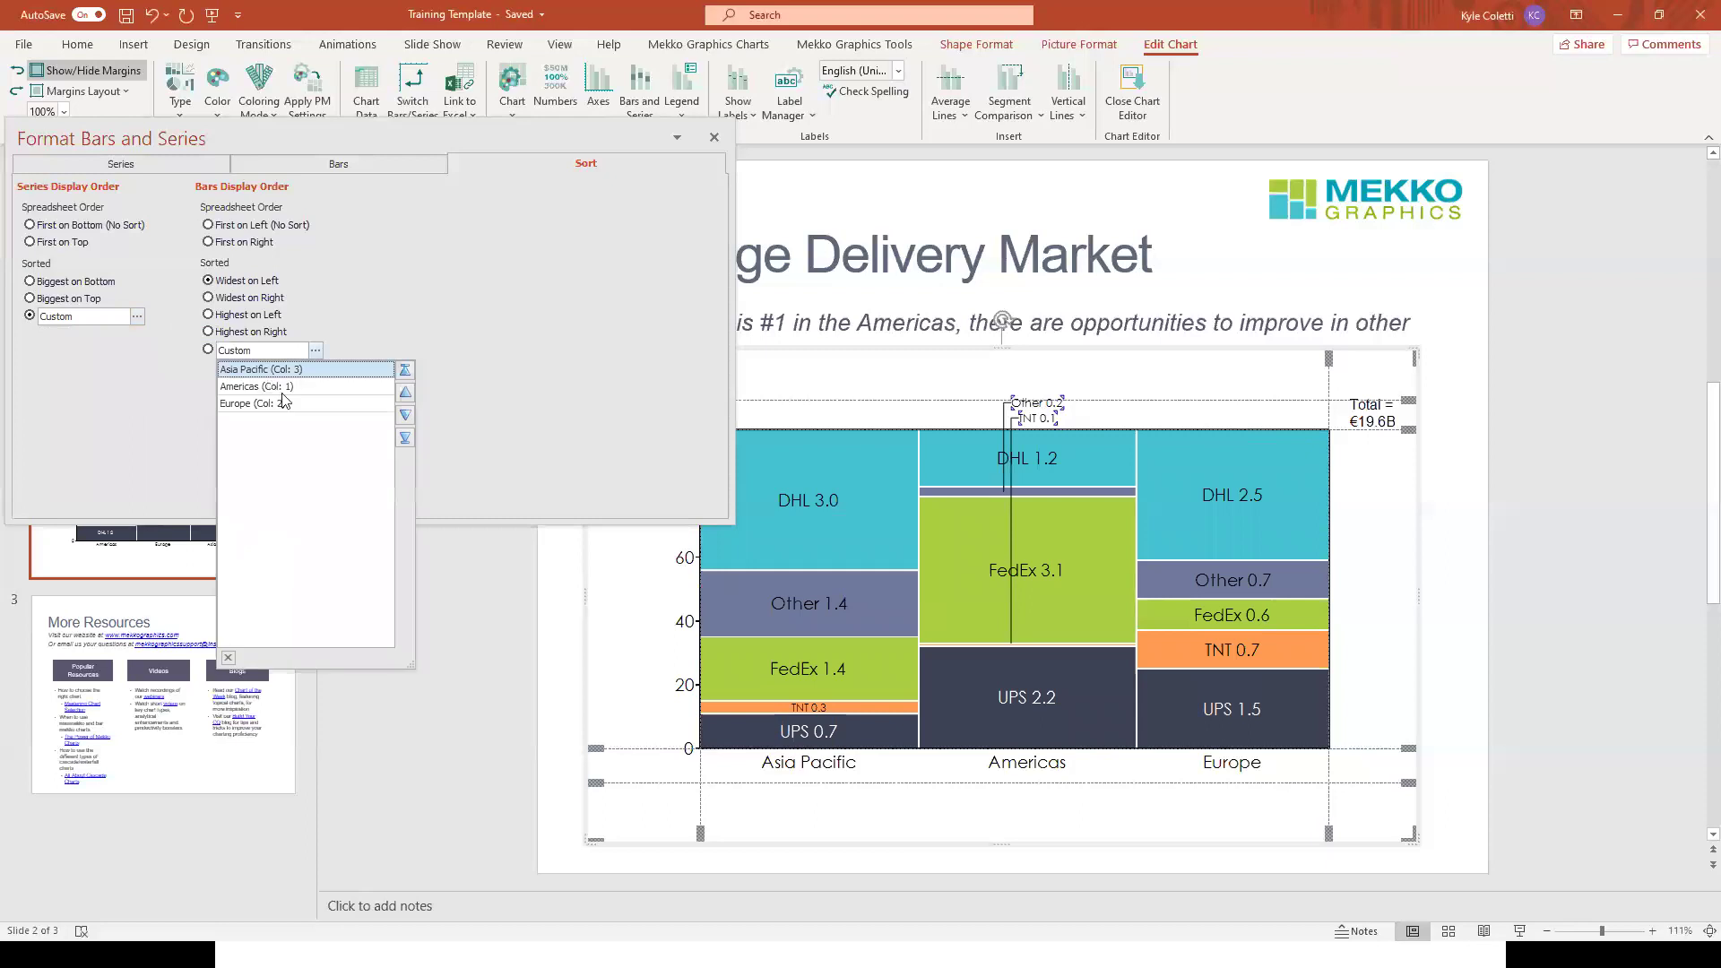
left_click(364, 385)
left_click(405, 416)
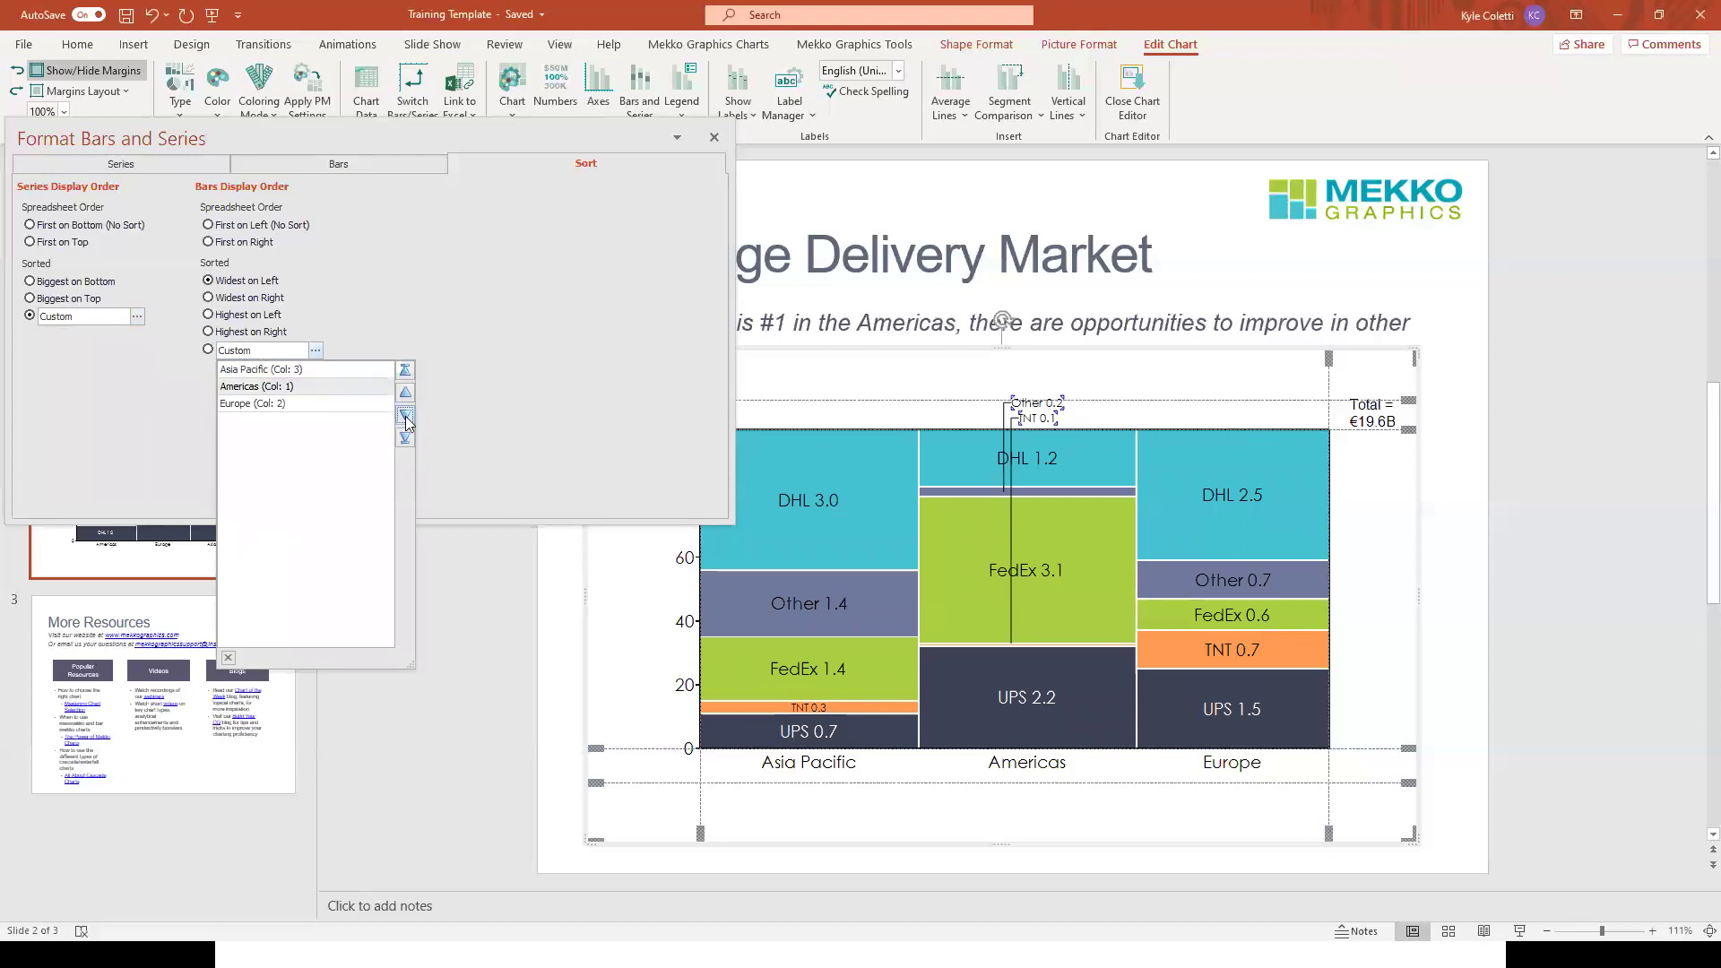
left_click(362, 342)
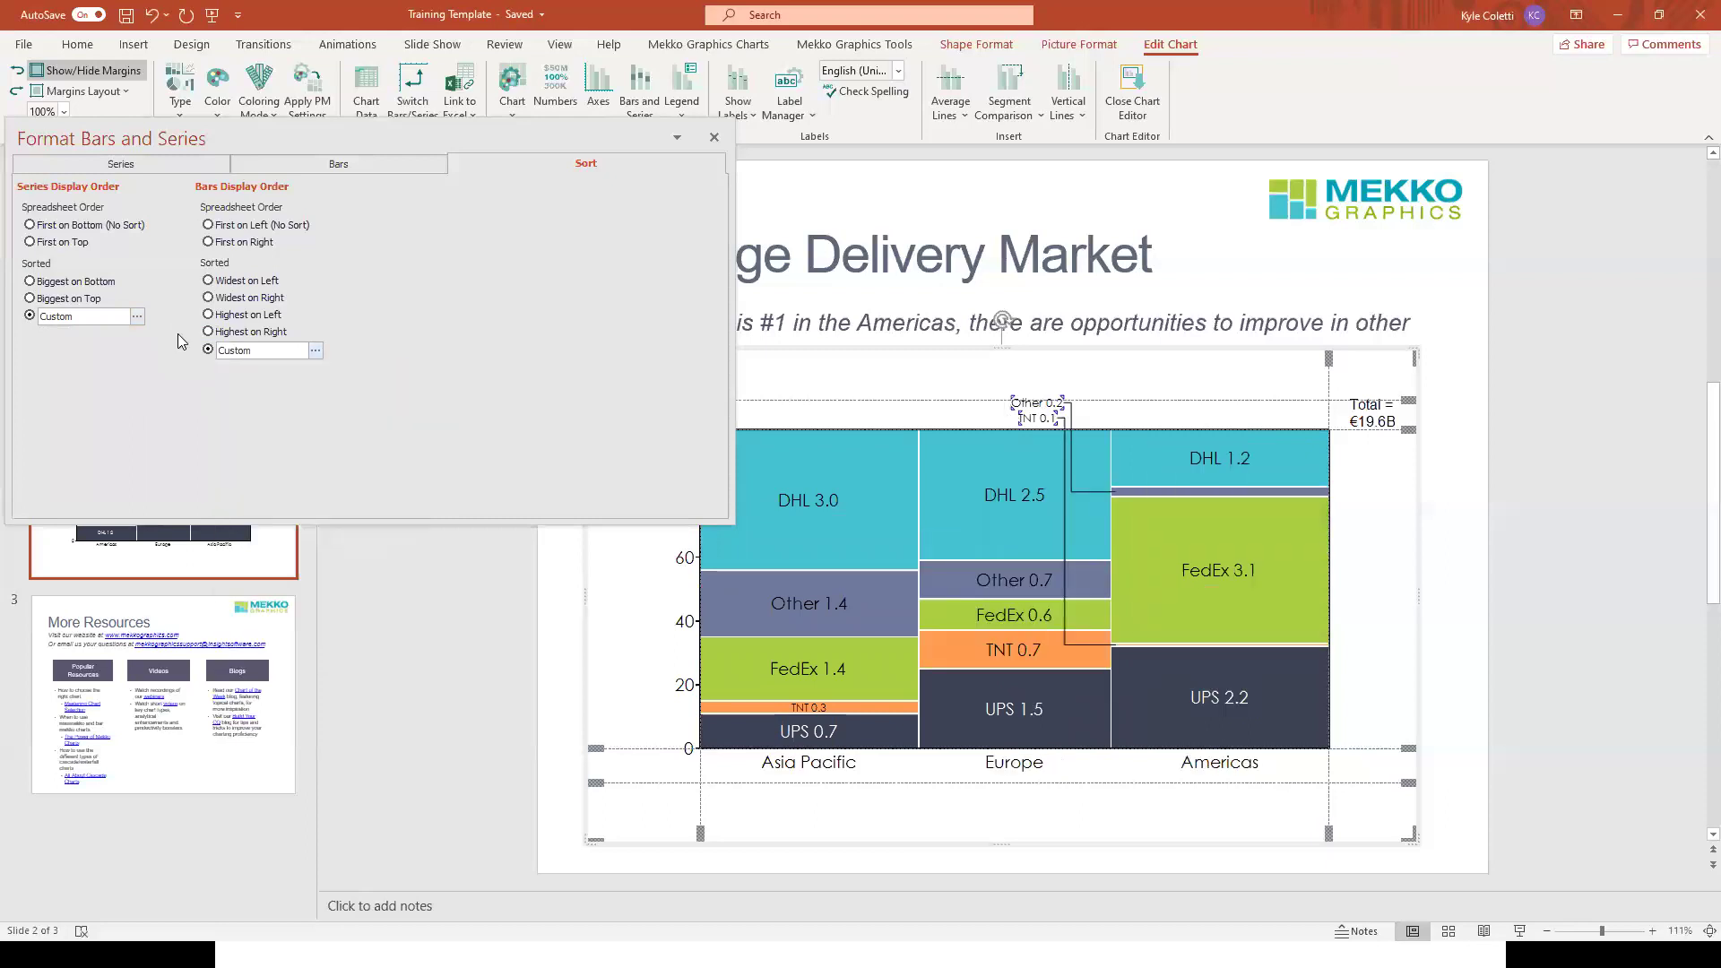
left_click(94, 283)
left_click(263, 284)
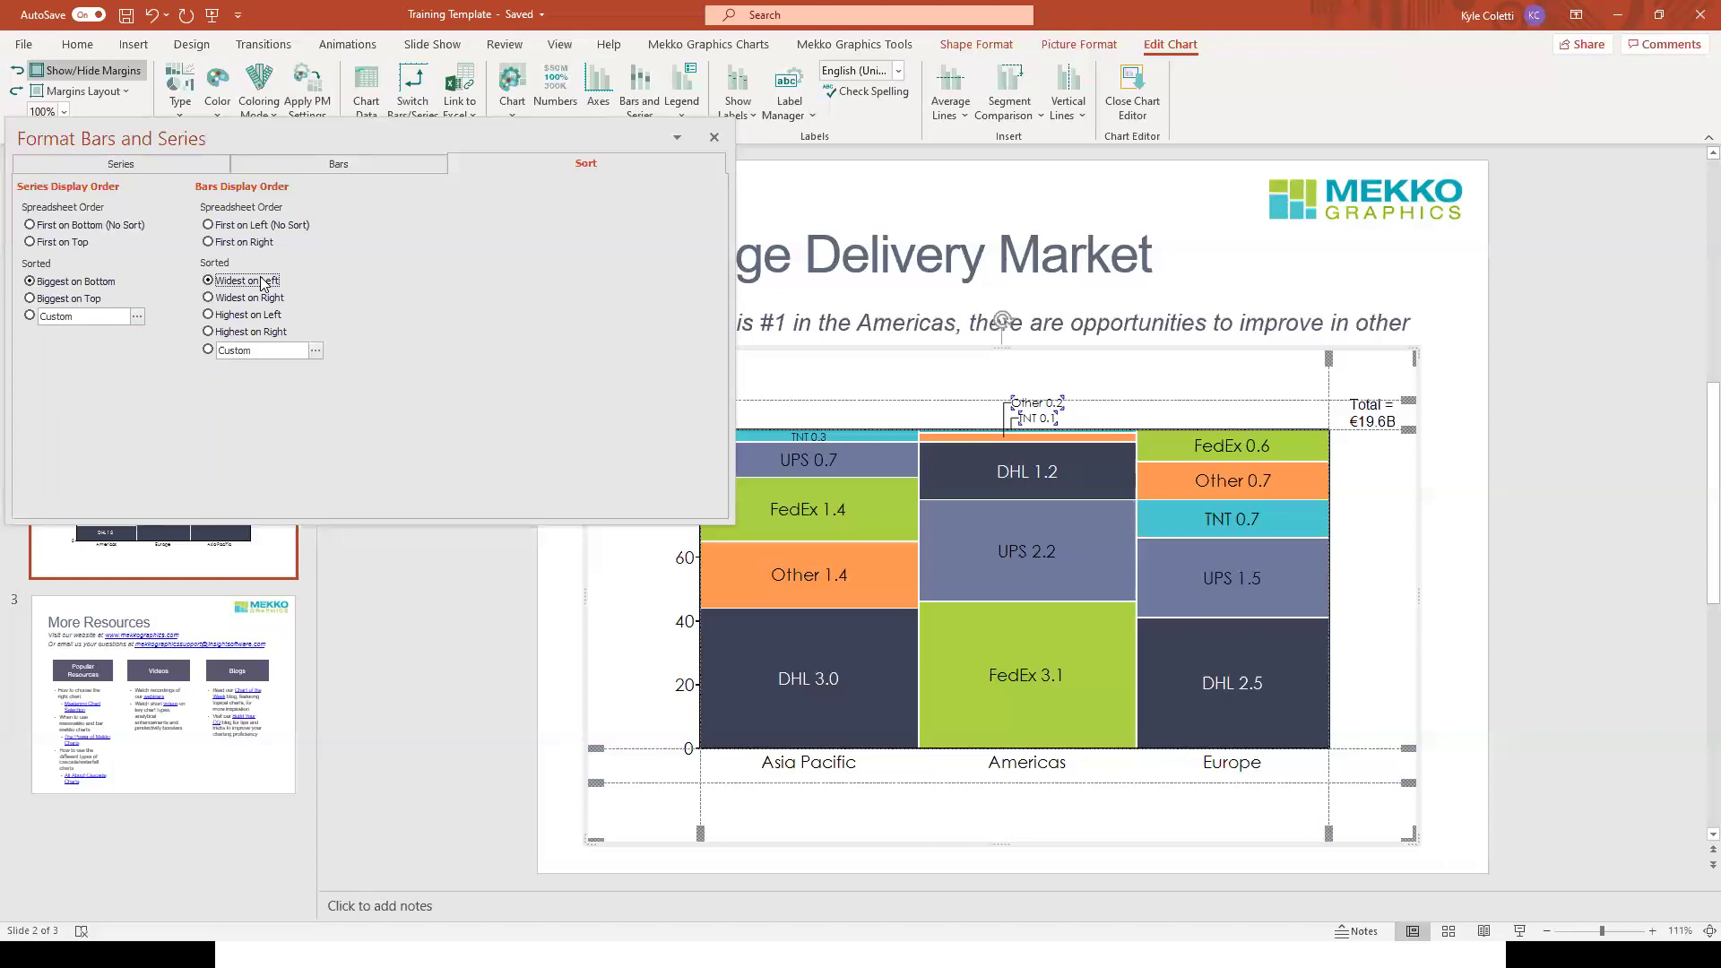
Step: Set the FedEx series' Sort Order to On the Bottom in the Series tab
left_click(70, 163)
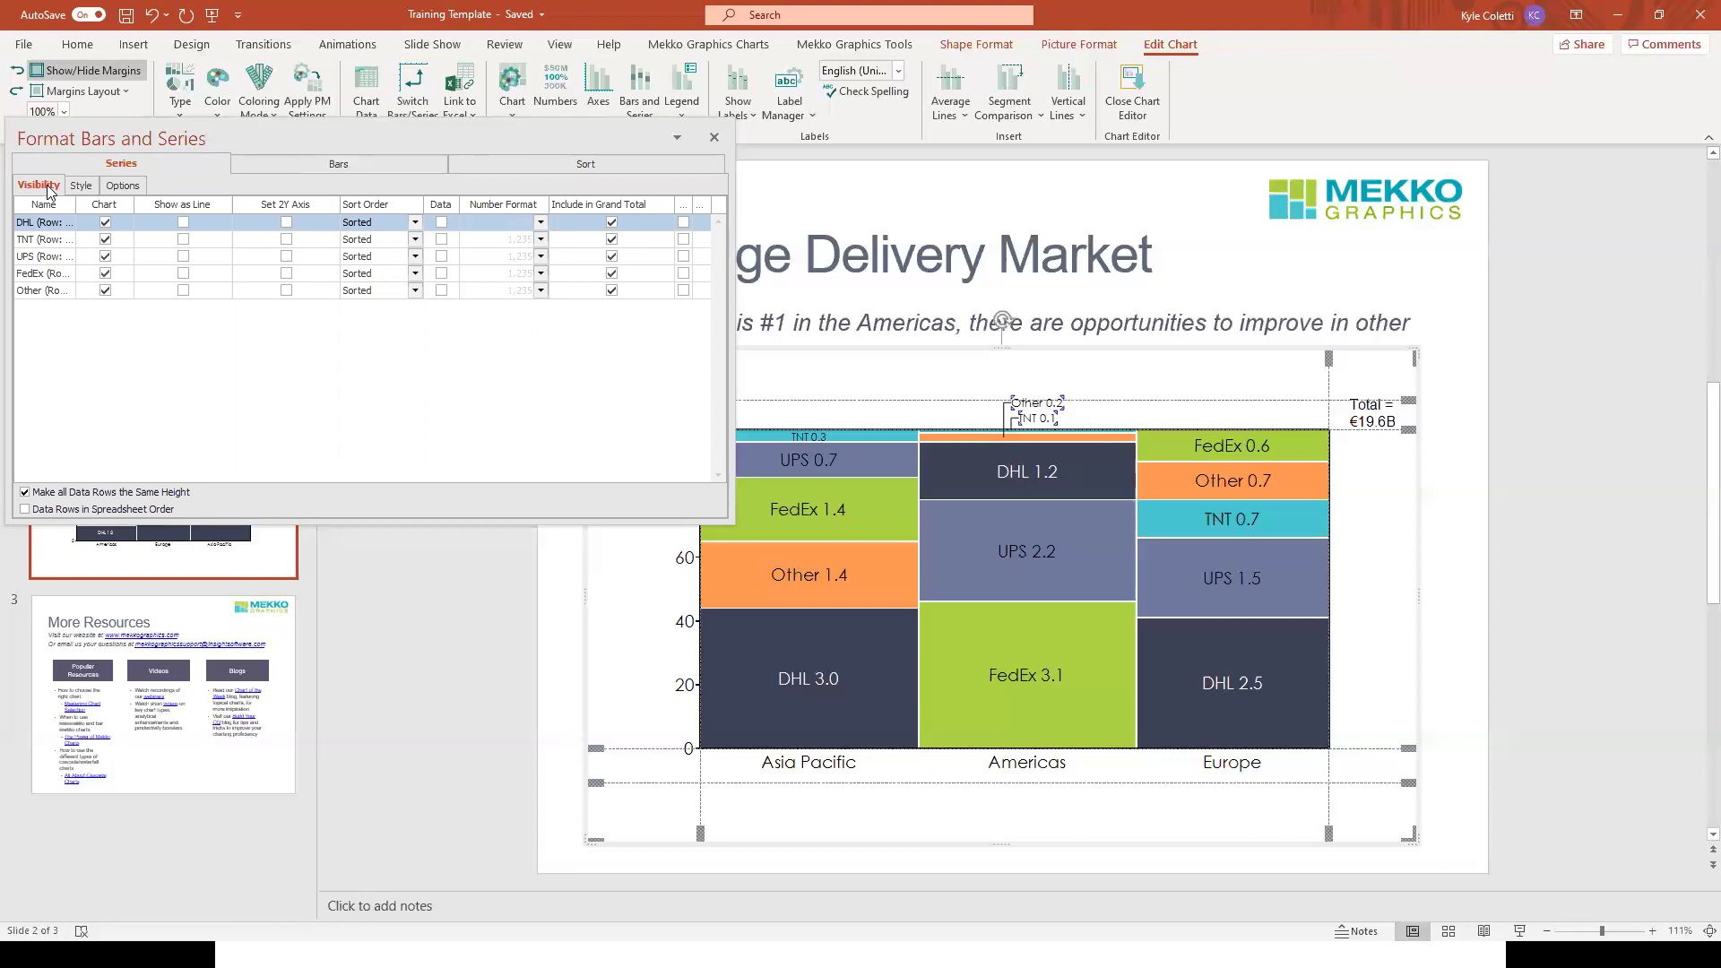
left_click(54, 276)
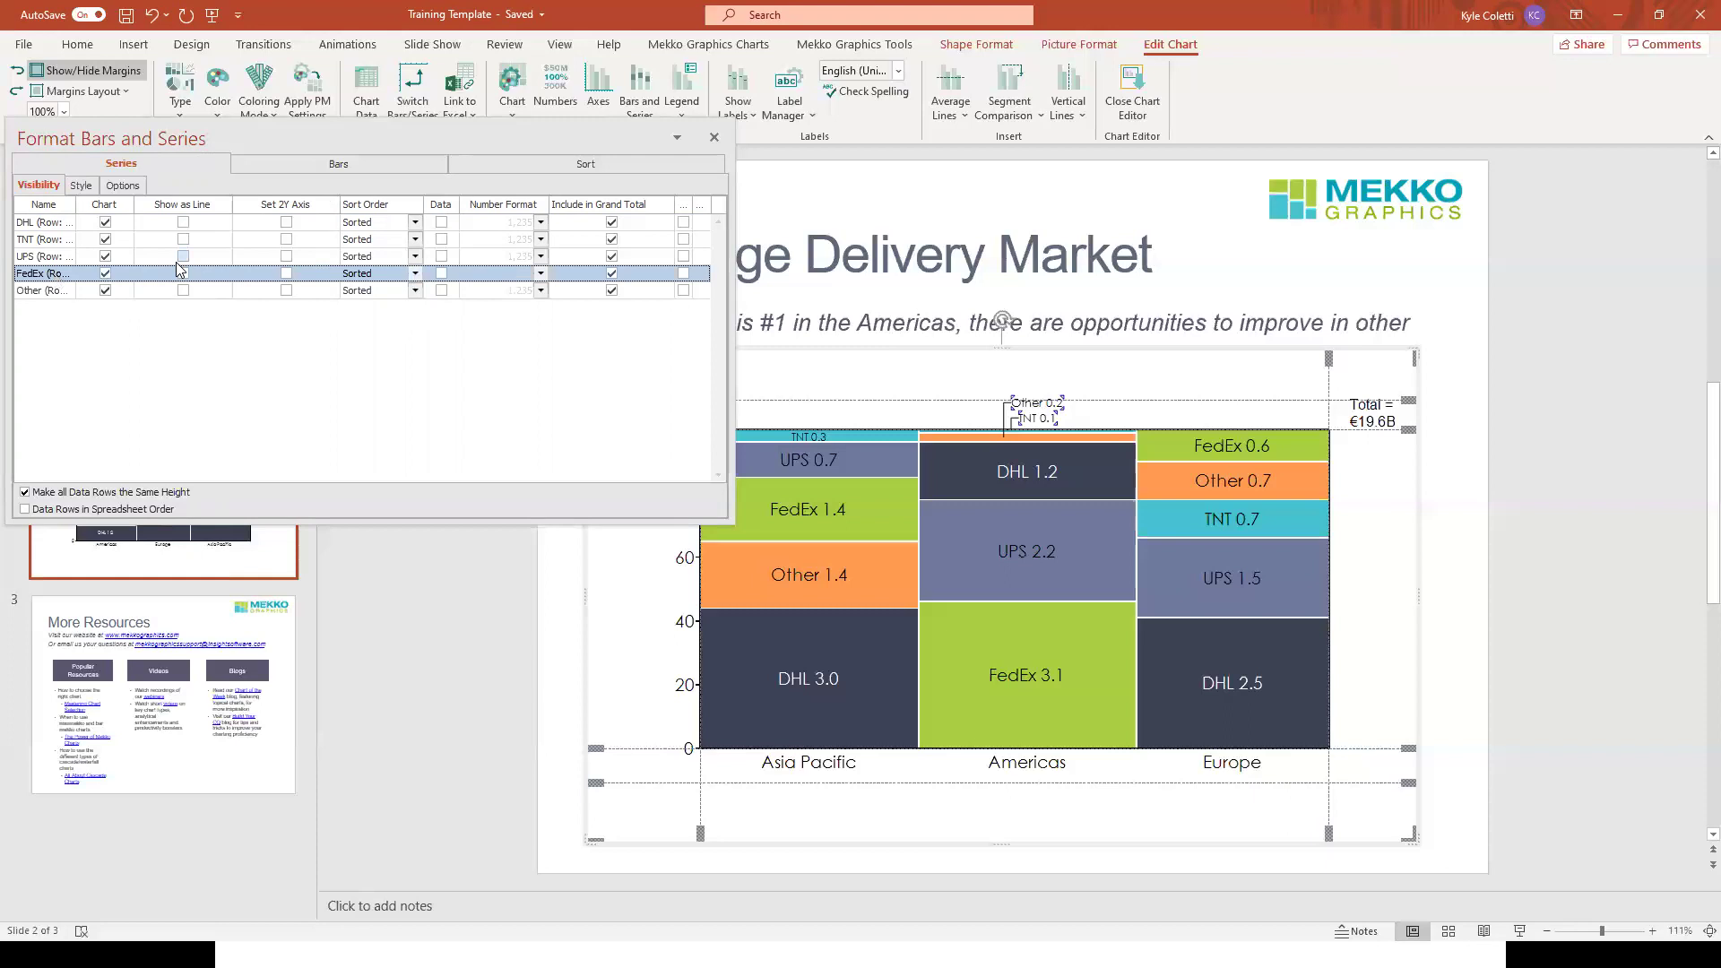
left_click(415, 274)
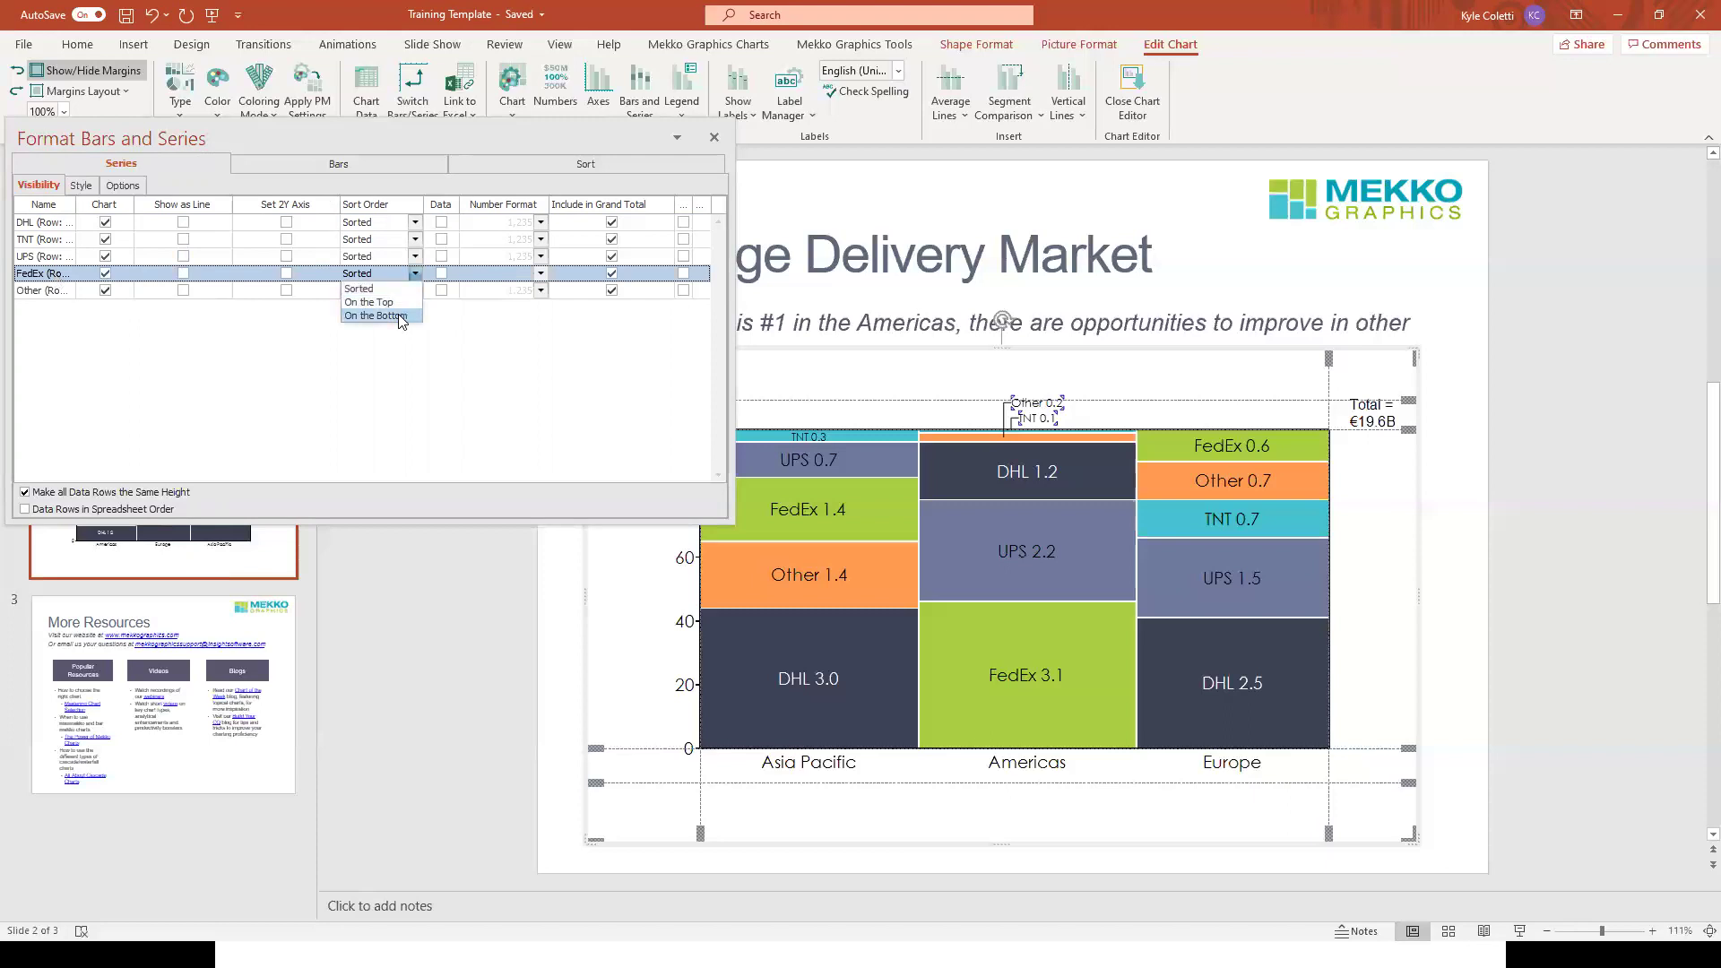
left_click(399, 315)
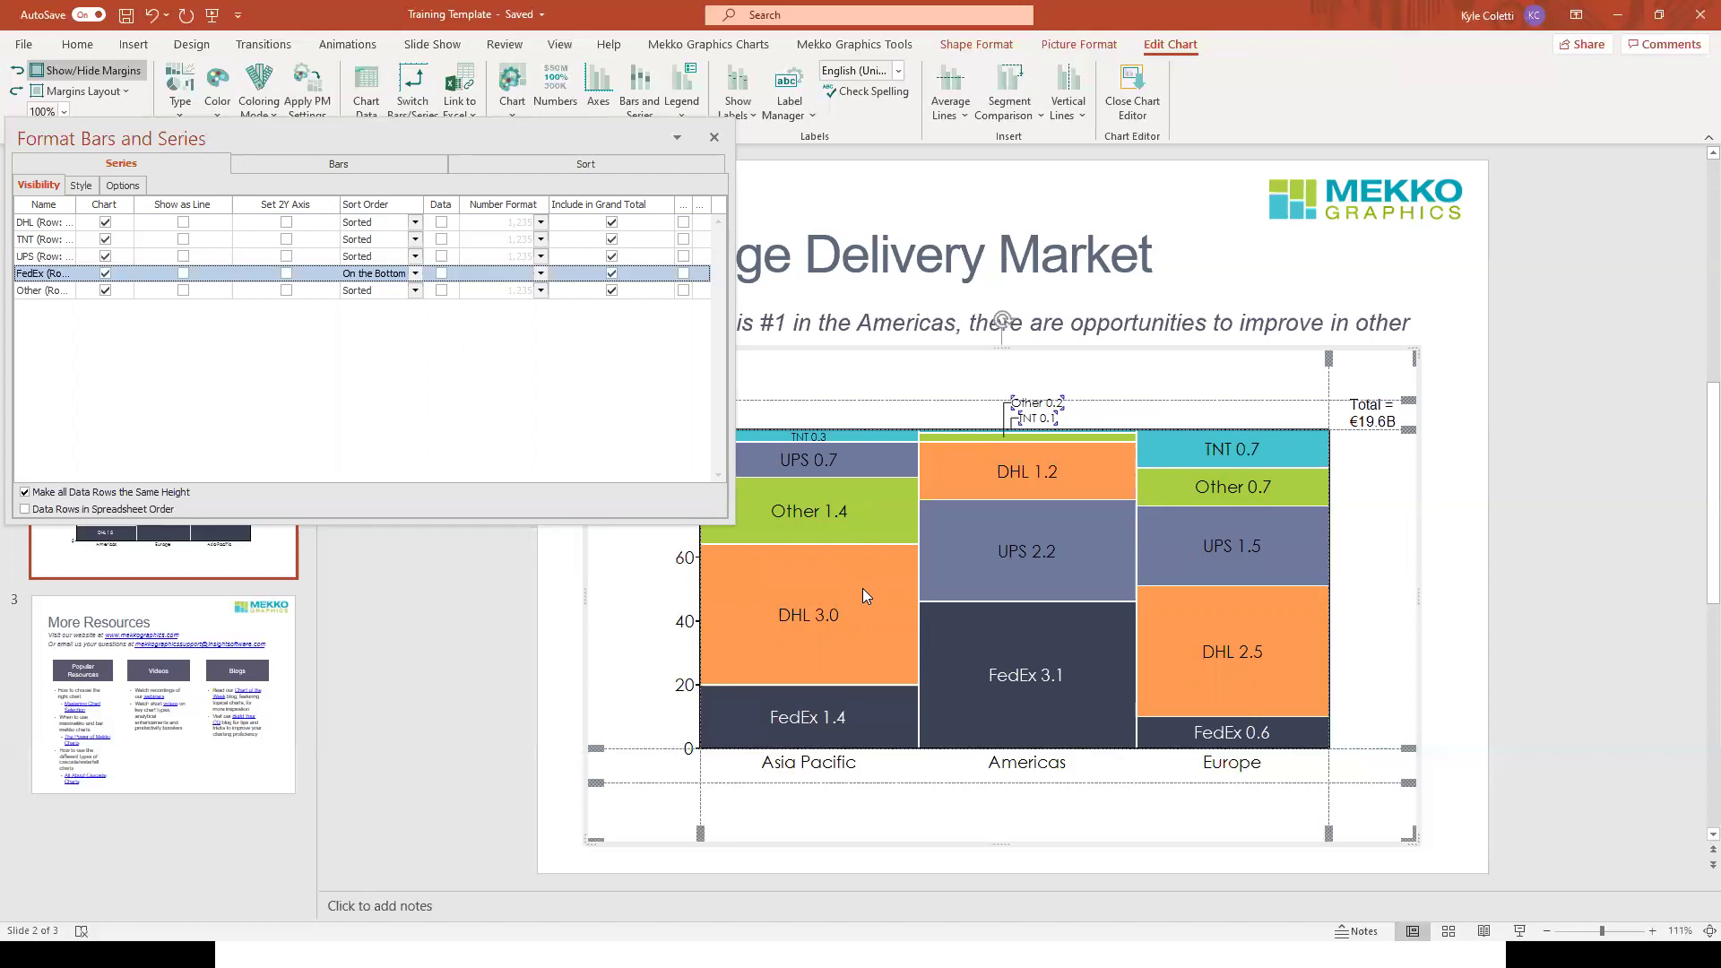
left_click(335, 164)
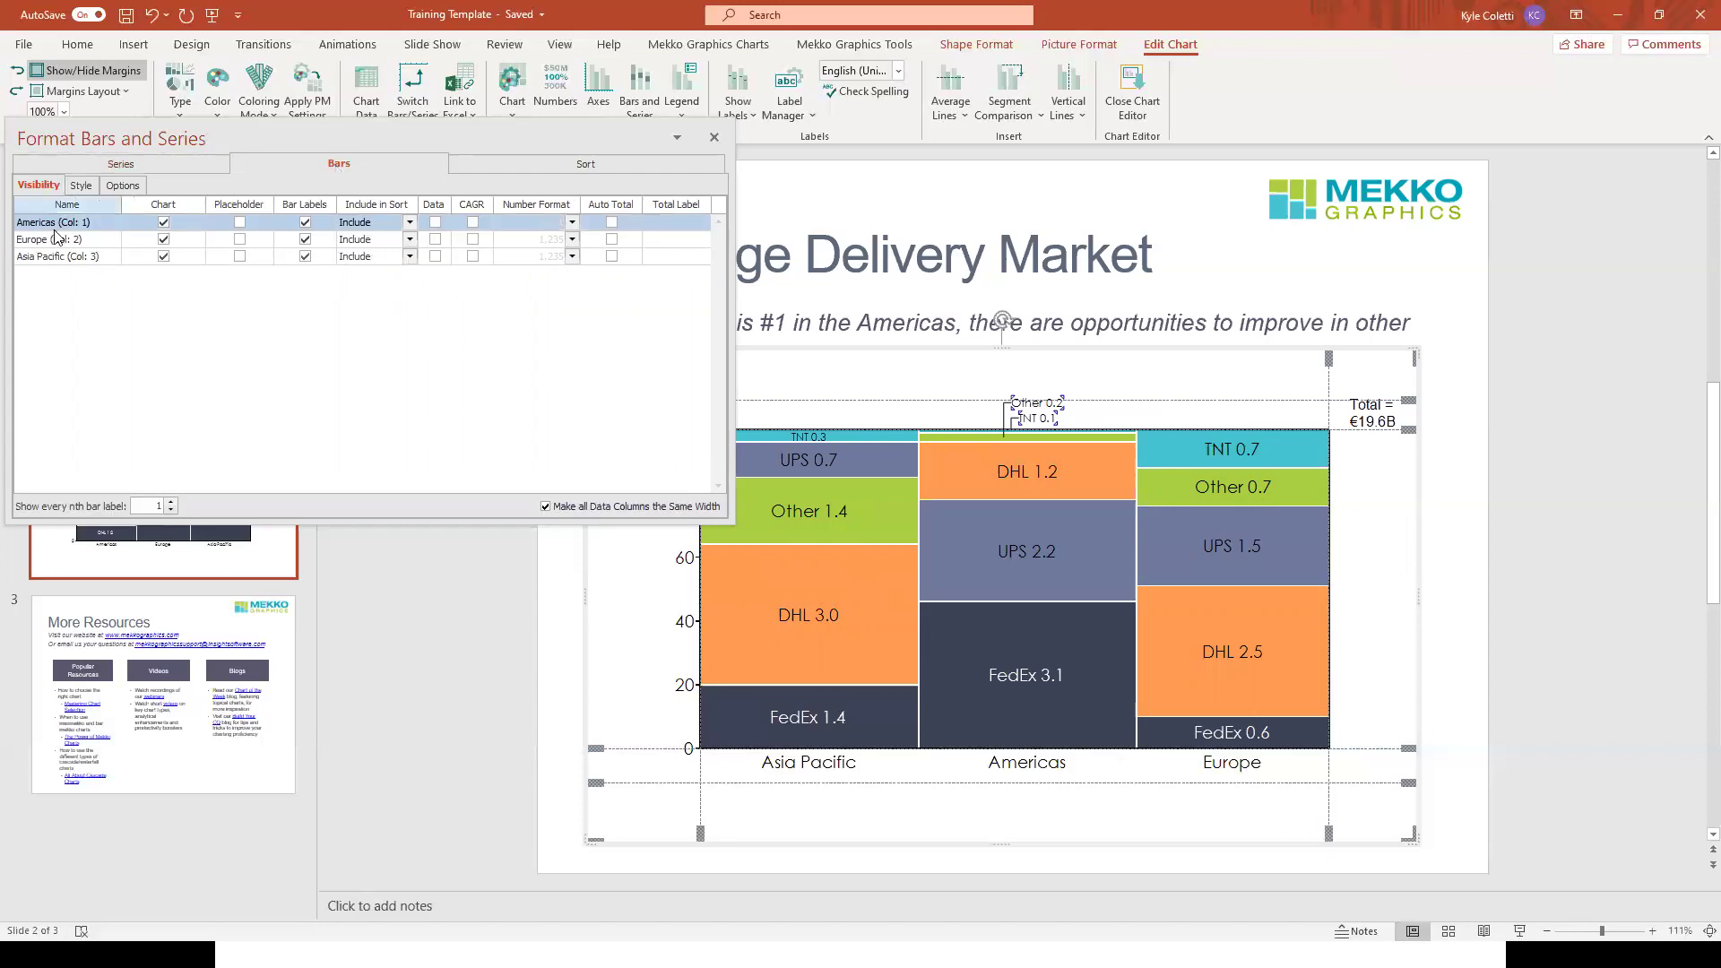
Step: Set the Americas bar to Always on Left, then close the dialog and chart editor
left_click(409, 223)
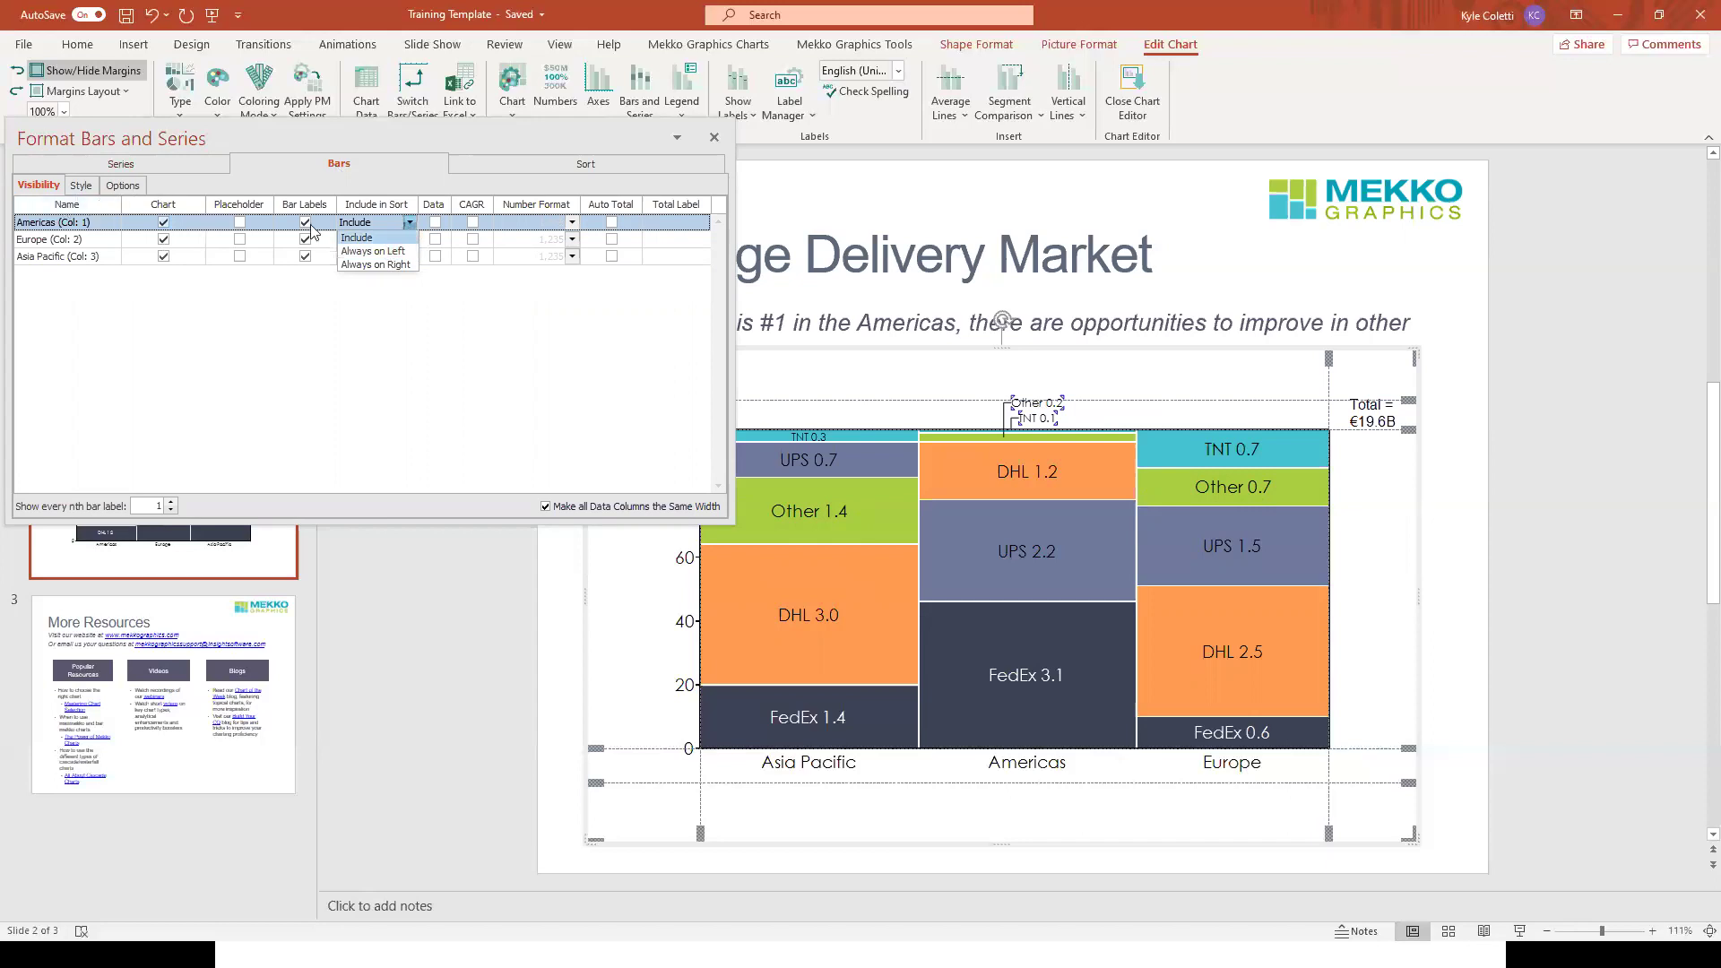
left_click(386, 252)
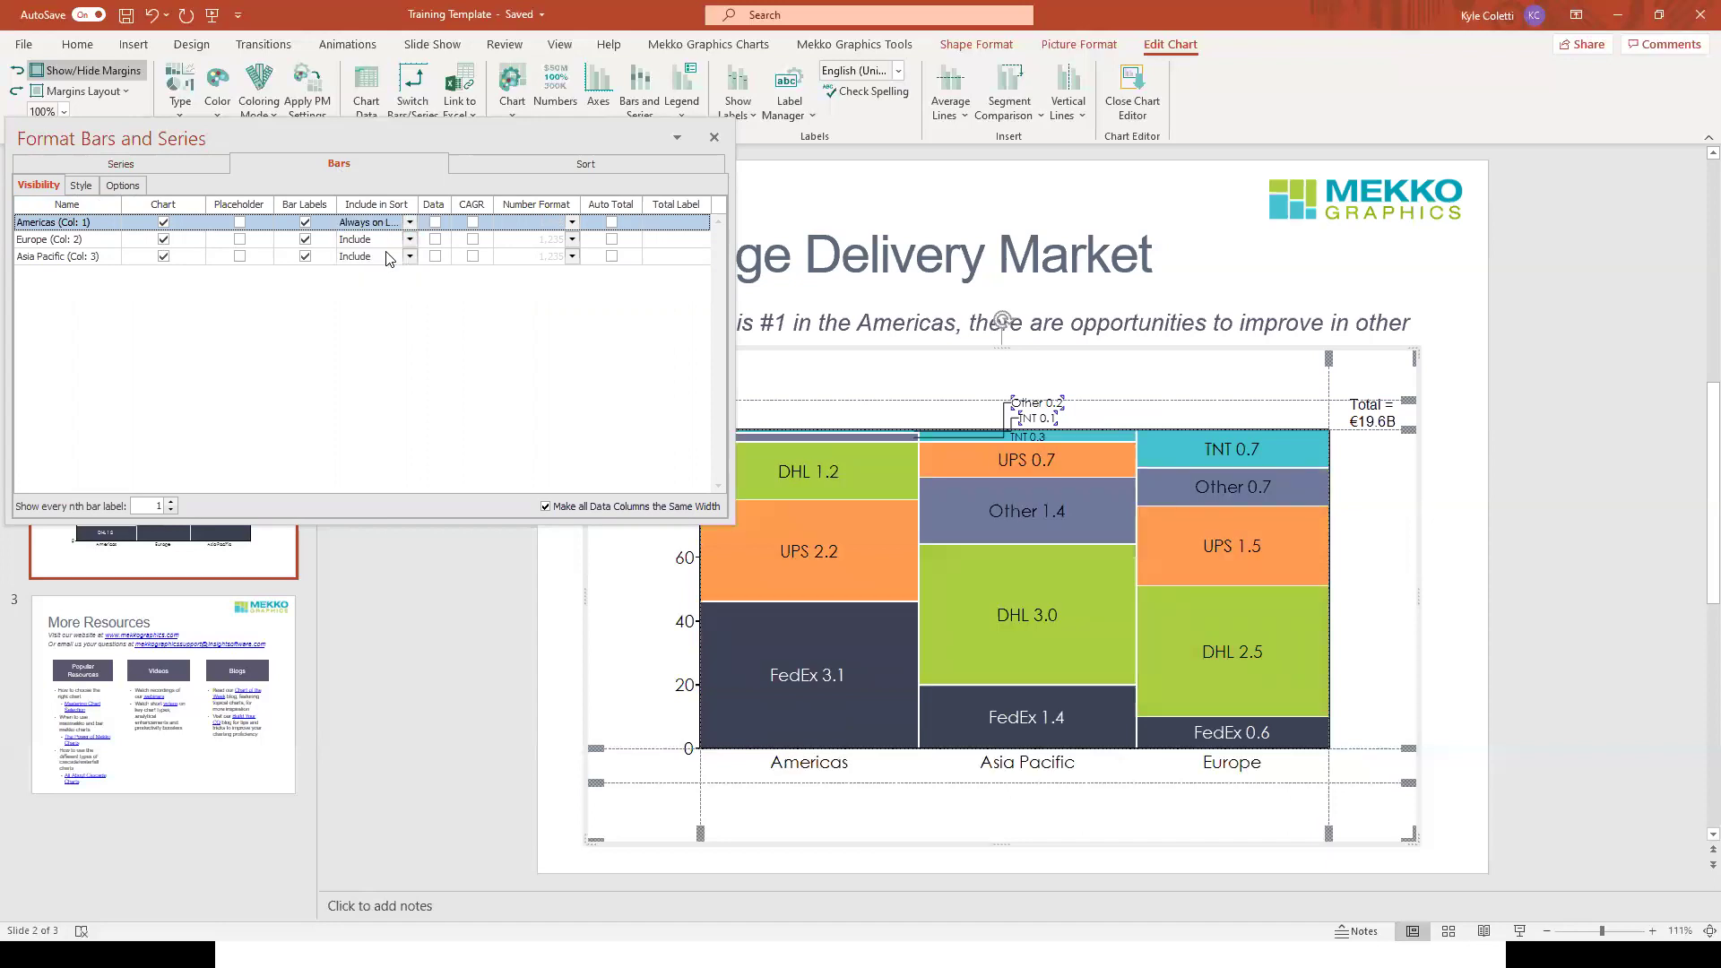
left_click(715, 138)
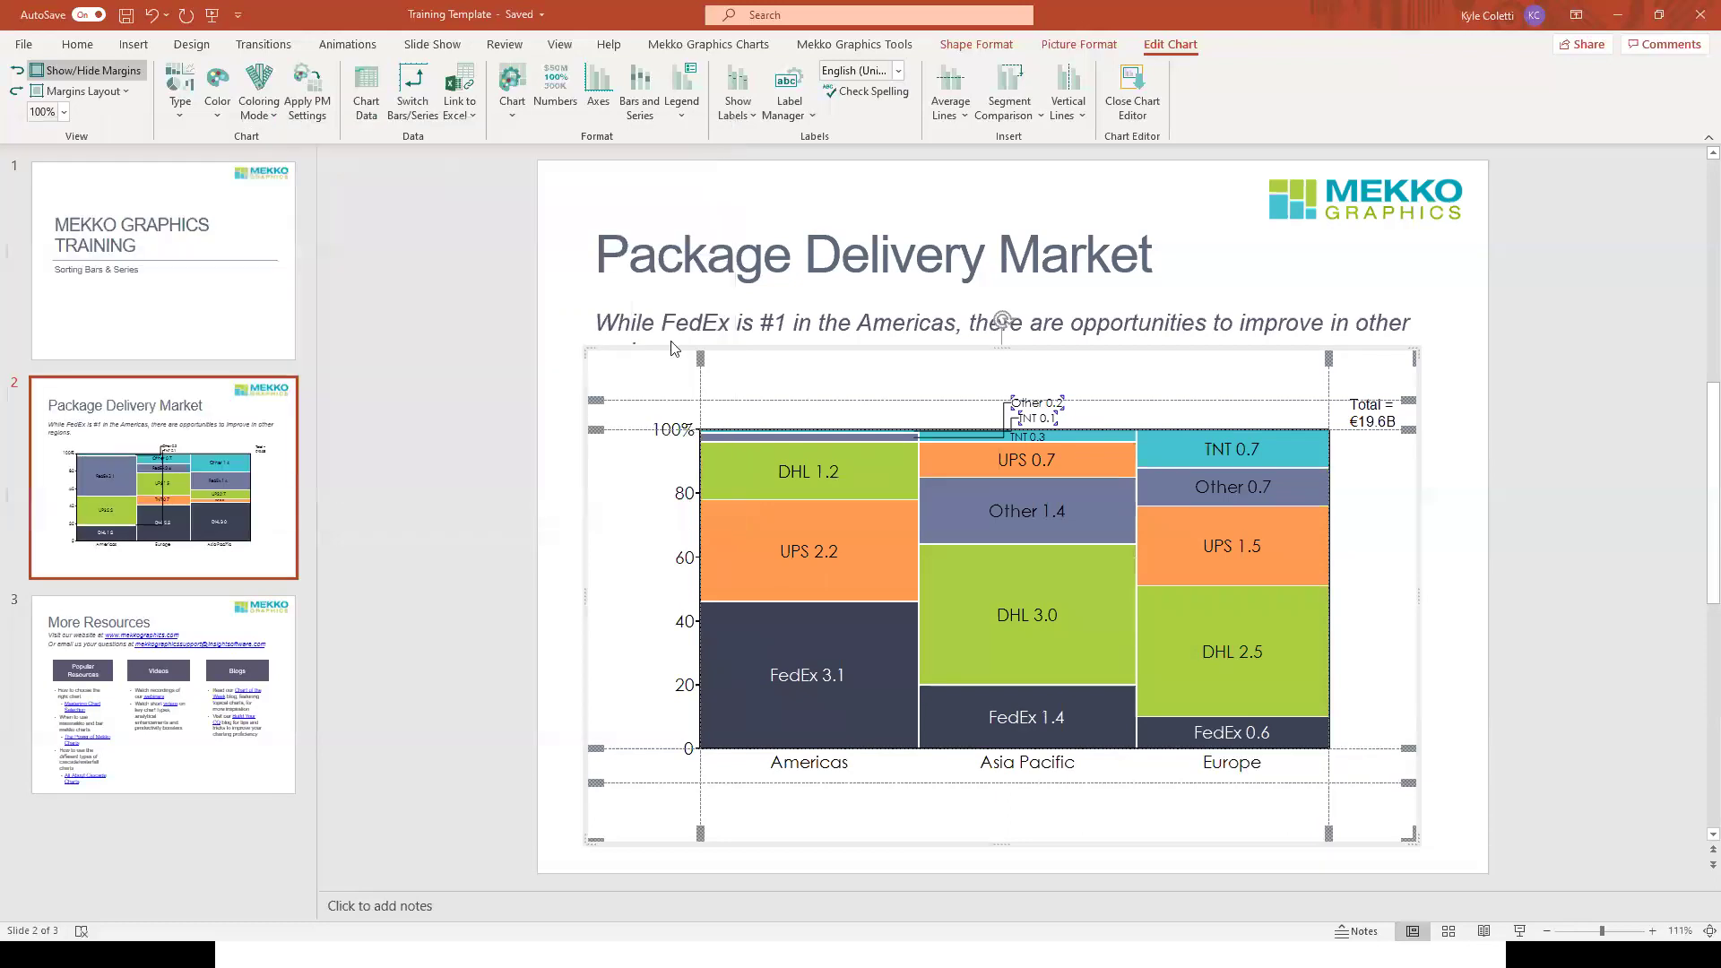
left_click(562, 556)
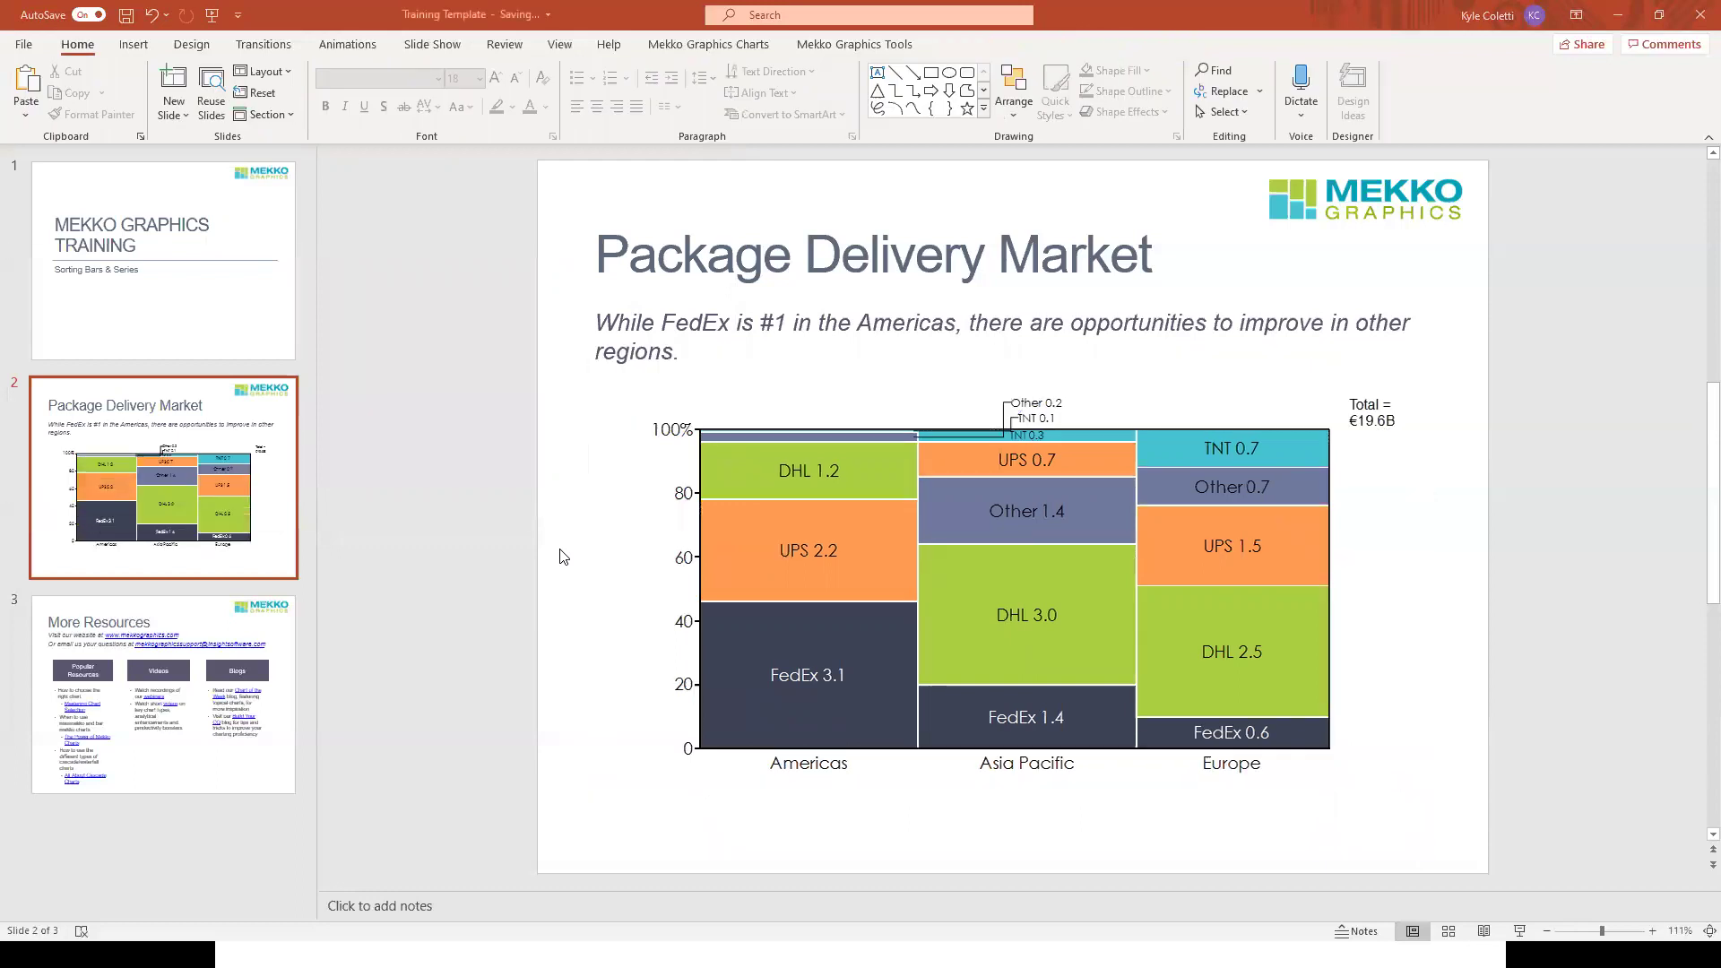